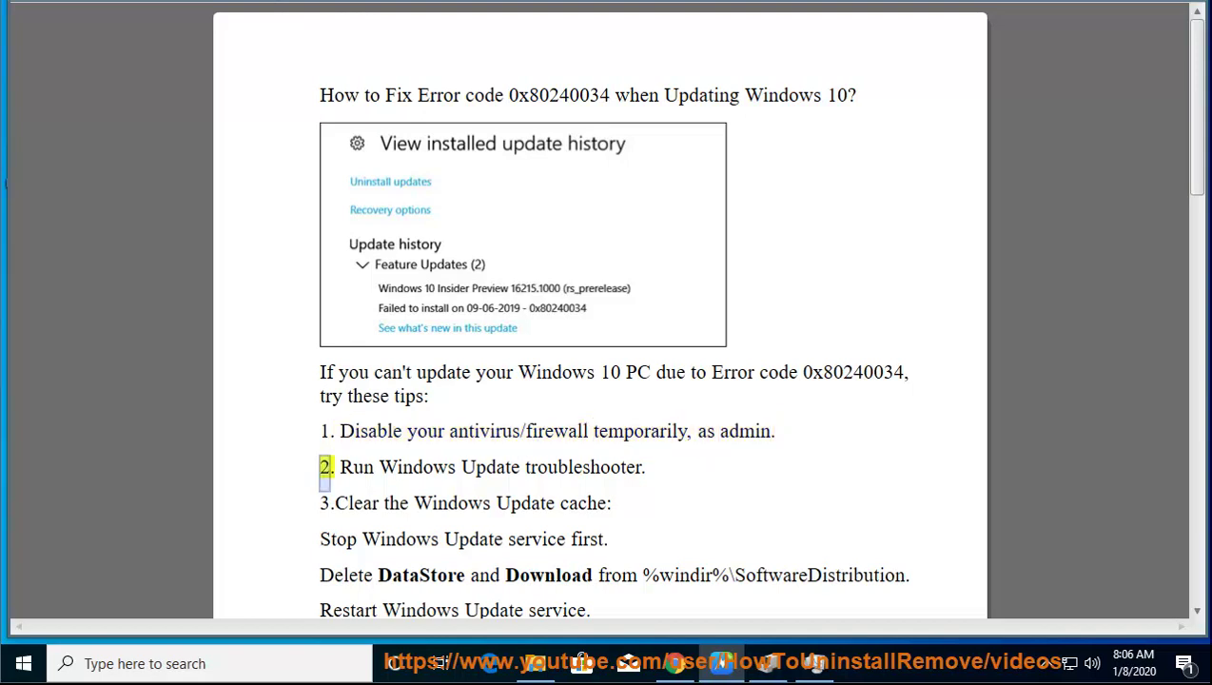
Open Windows Security from a 'def' search.
left_click(224, 664)
type("def")
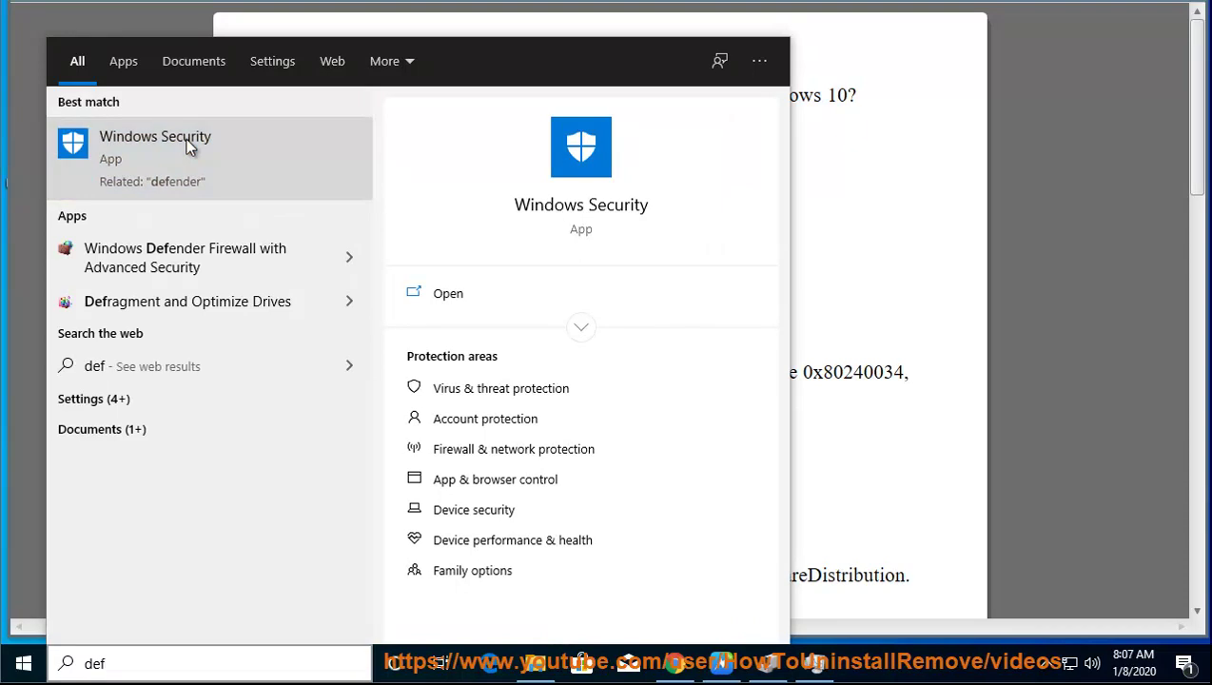
left_click(218, 172)
Open Windows Defender Firewall from a 'firewall' search and go to Turn firewall on or off.
left_click(241, 666)
type("firewall")
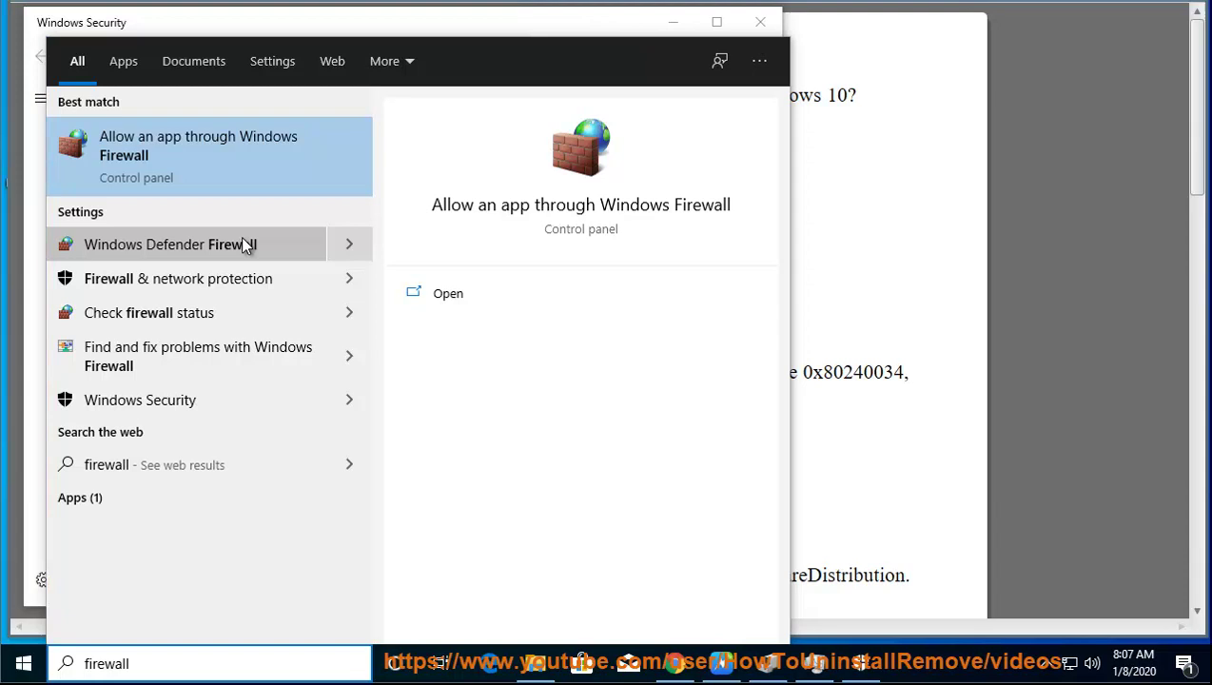
left_click(245, 245)
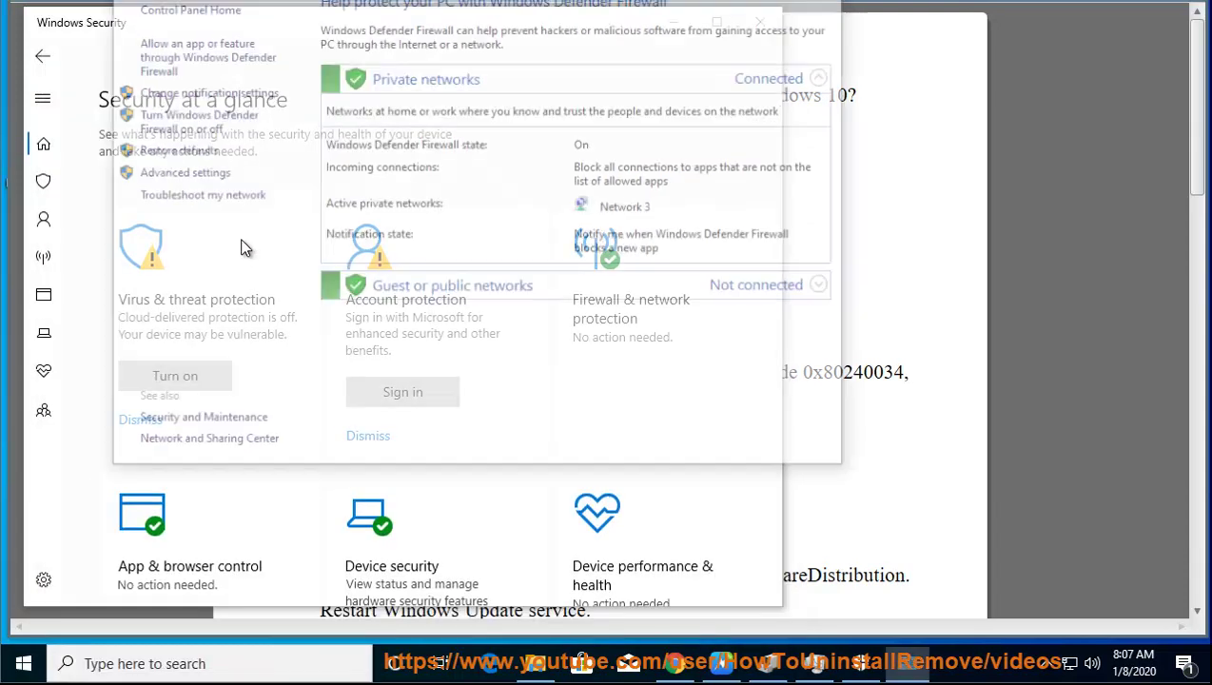
left_click_drag(356, 5, 719, 77)
left_click(560, 266)
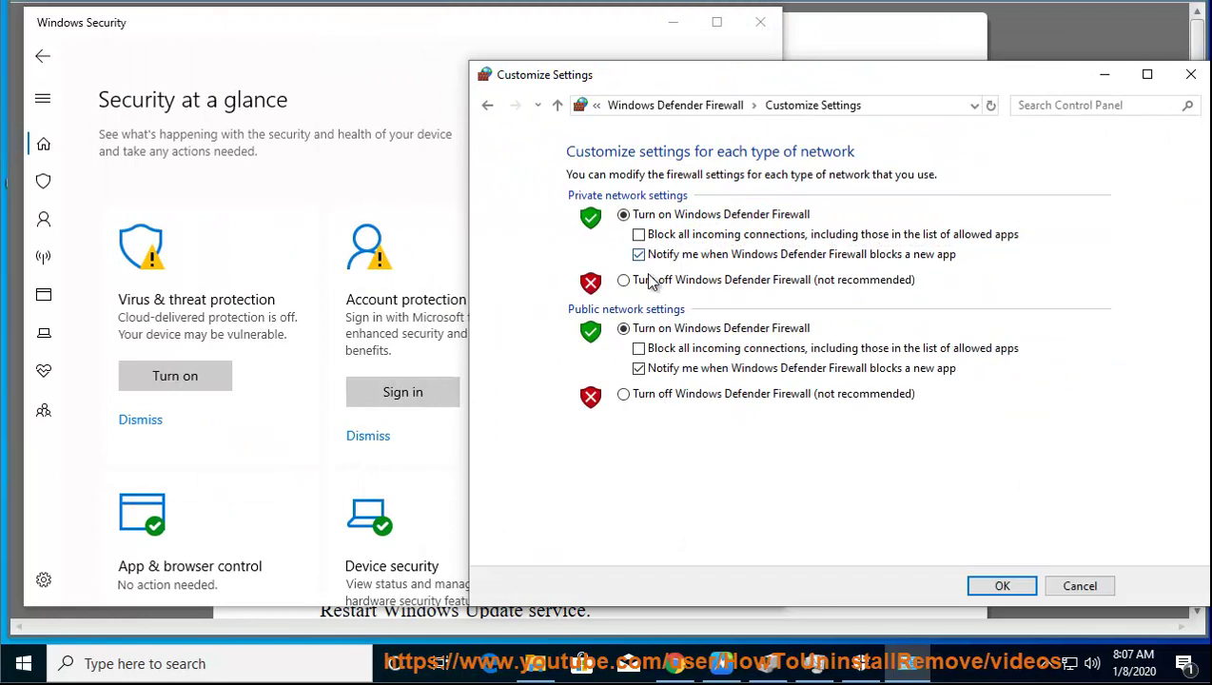
Select Turn off for private and public networks, then cancel and close the firewall window.
left_click(647, 280)
left_click(642, 401)
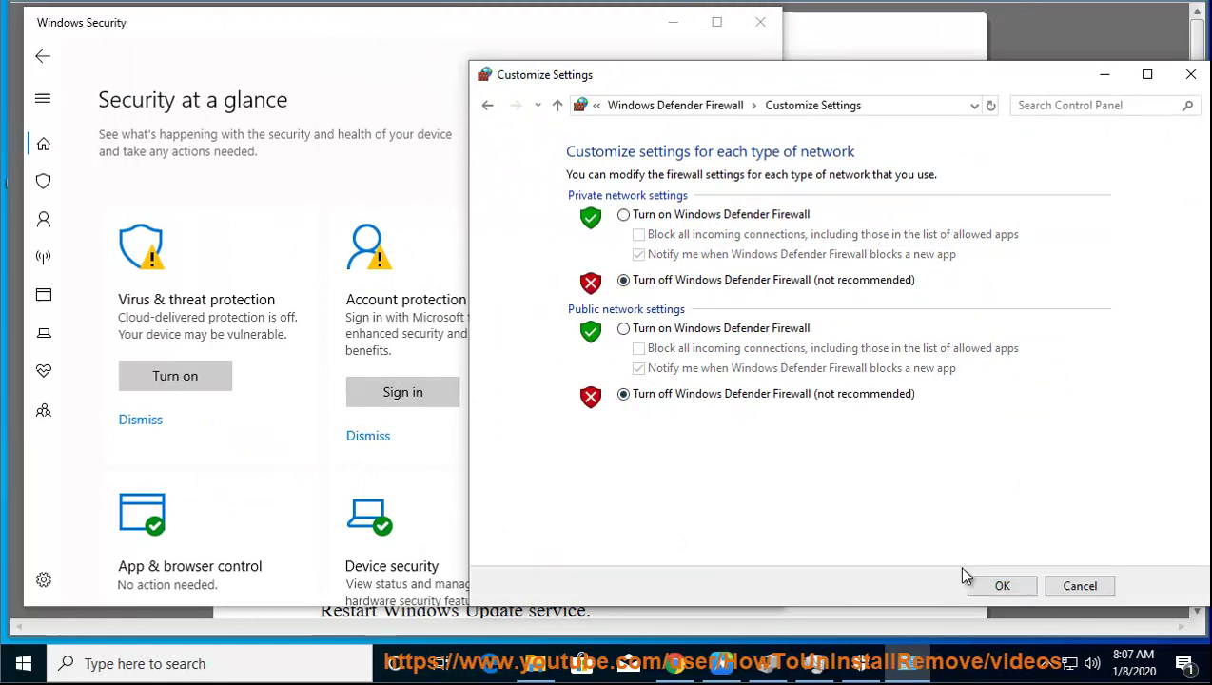
left_click(1078, 590)
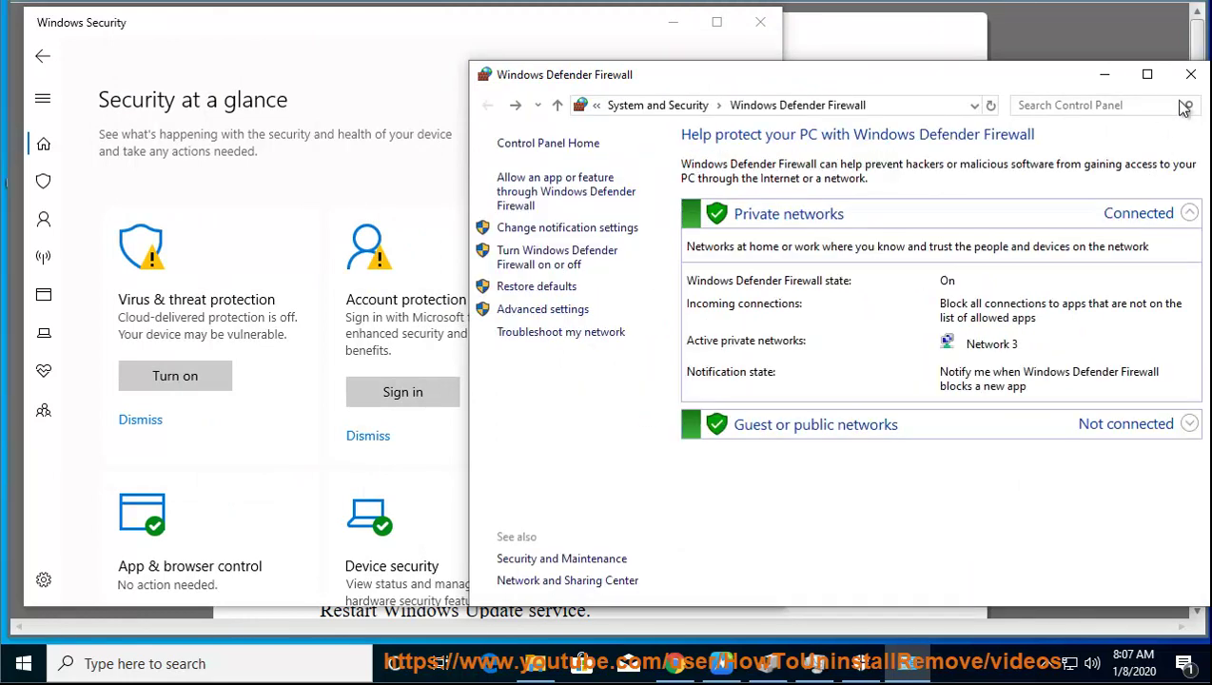
left_click(1189, 75)
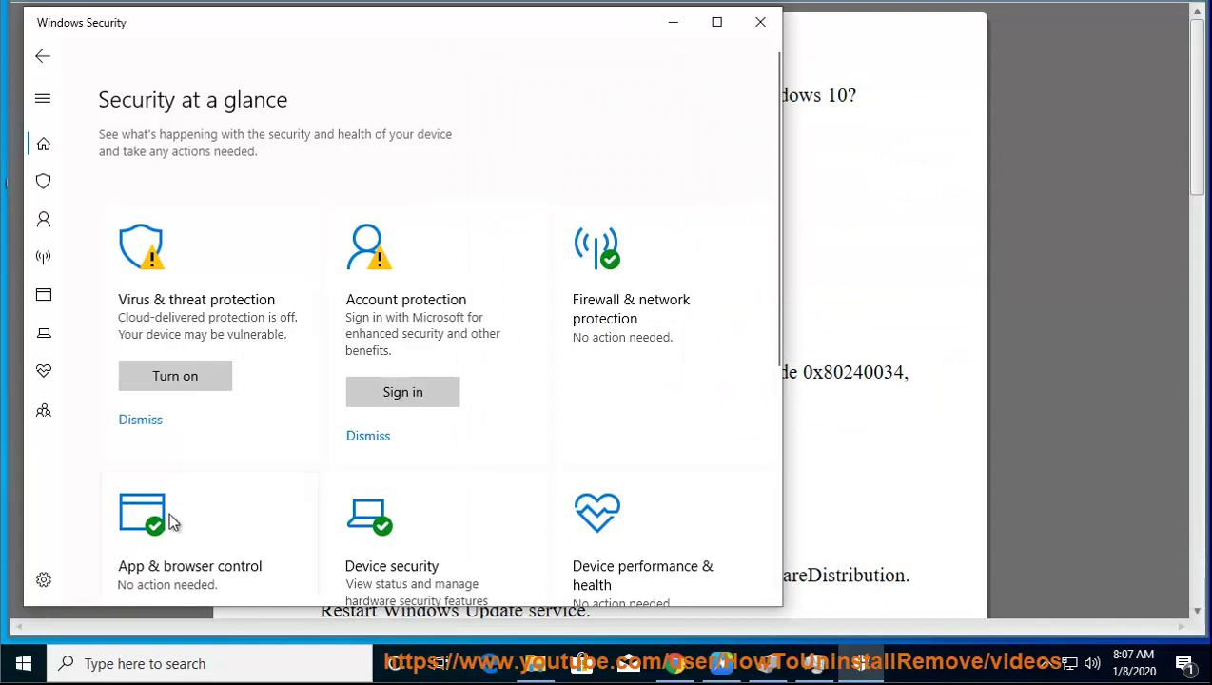
Toggle Real-time protection off in Virus & threat protection settings, answer No to UAC, and close Windows Security.
left_click(211, 271)
scroll(276, 379, "down", 5)
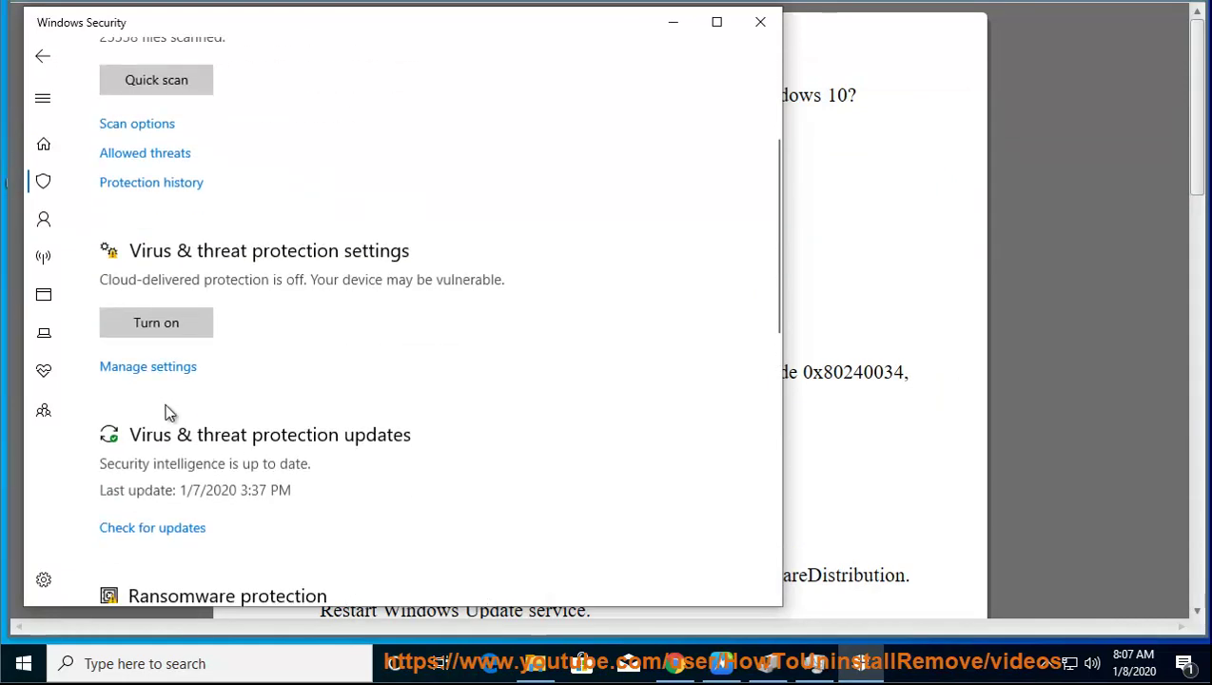
left_click(154, 371)
left_click(131, 312)
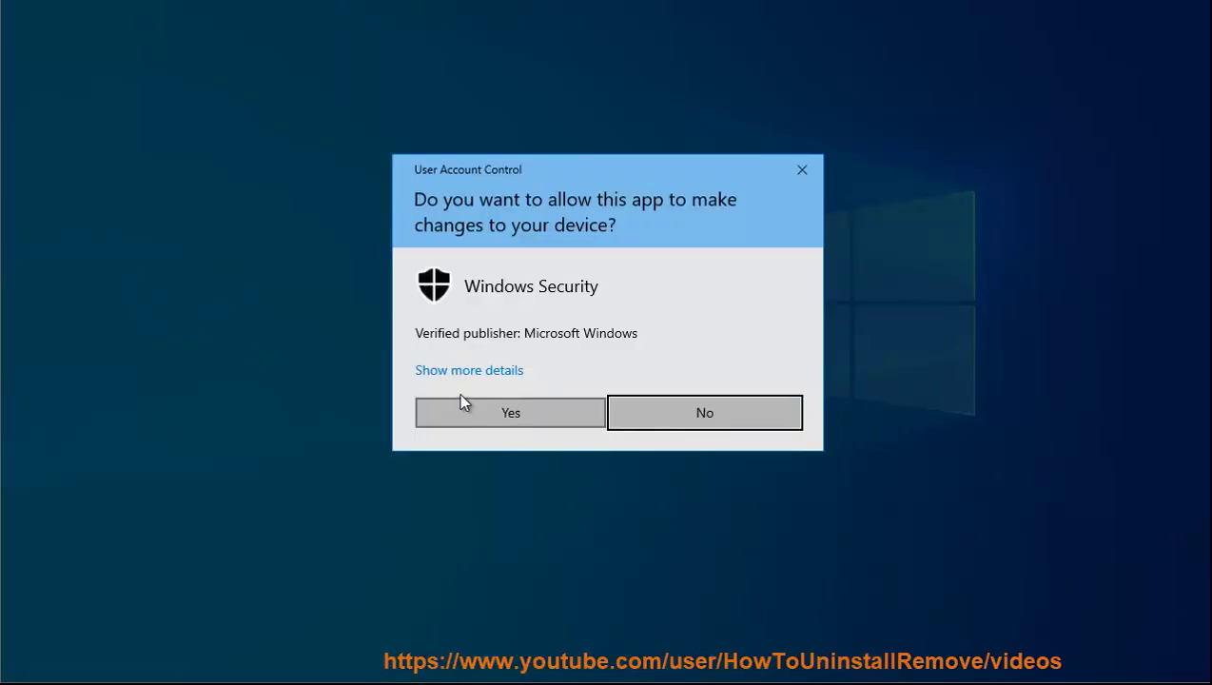
left_click(650, 412)
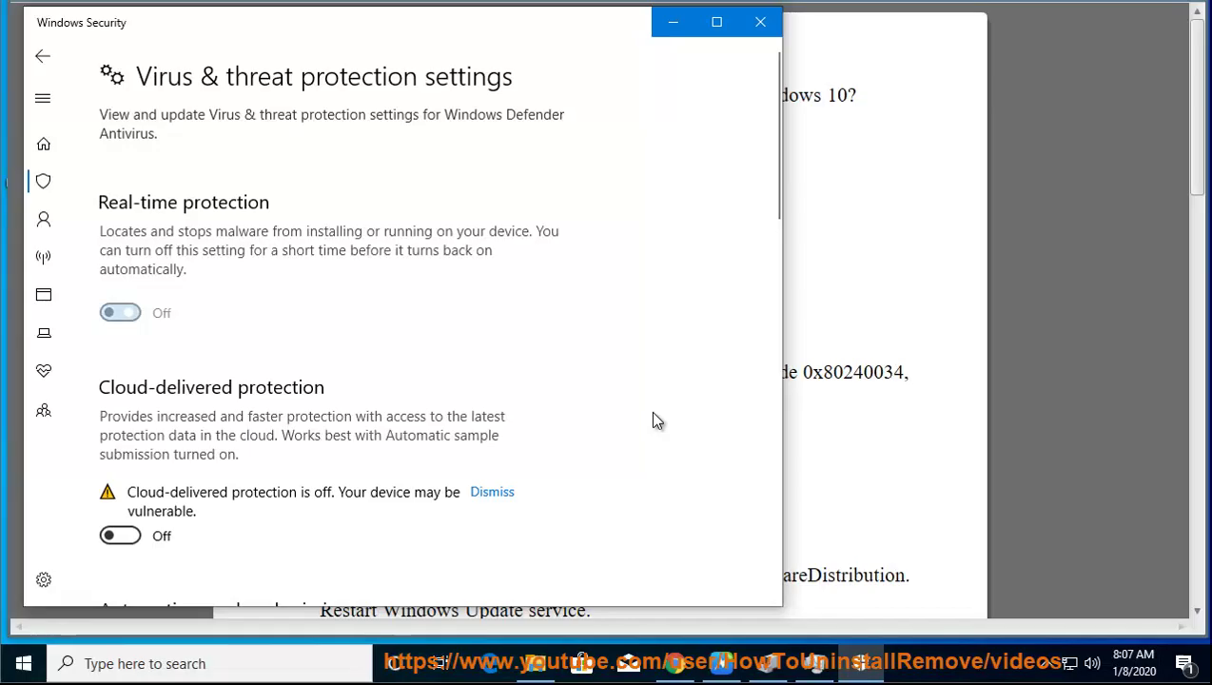
left_click(759, 21)
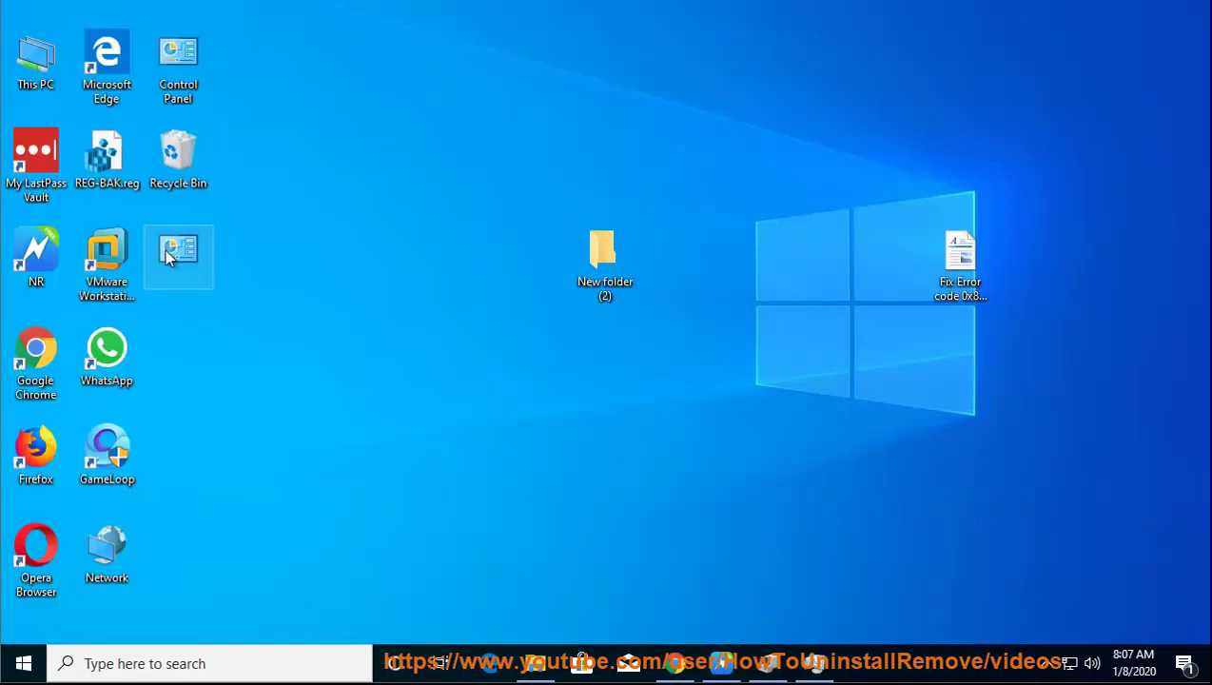
Open the GodMode folder and expand its Troubleshooting group.
double_click(165, 250)
scroll(381, 533, "down", 3)
left_click(245, 428)
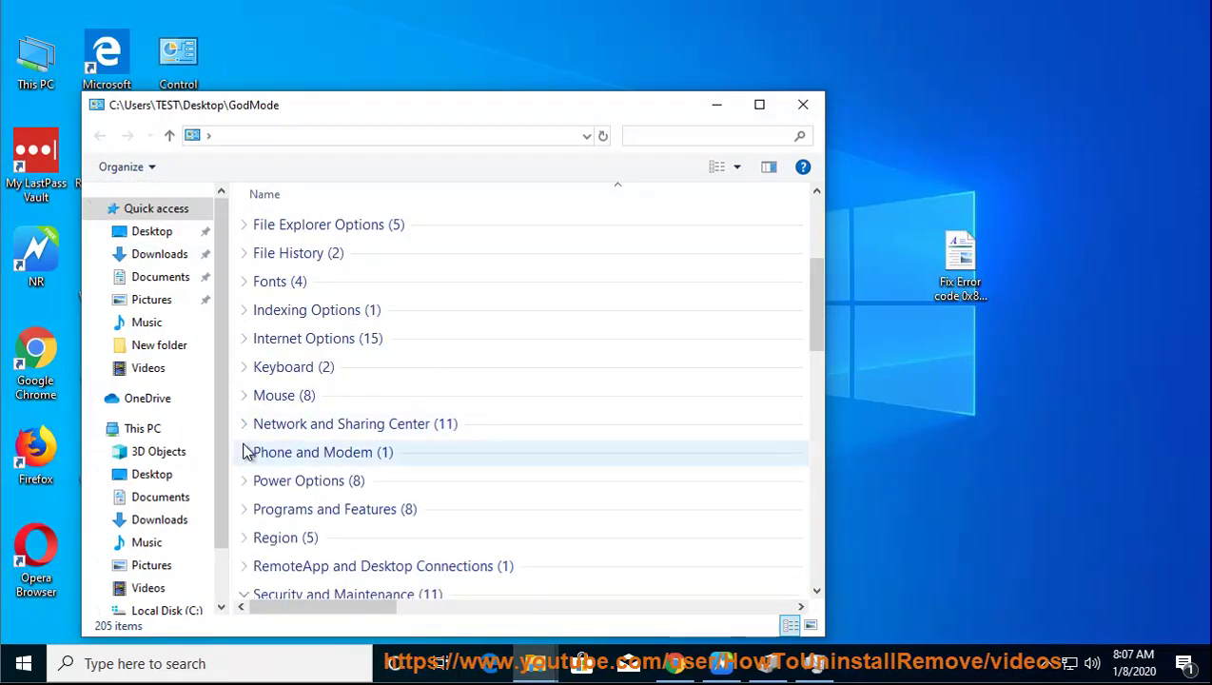
left_click(245, 592)
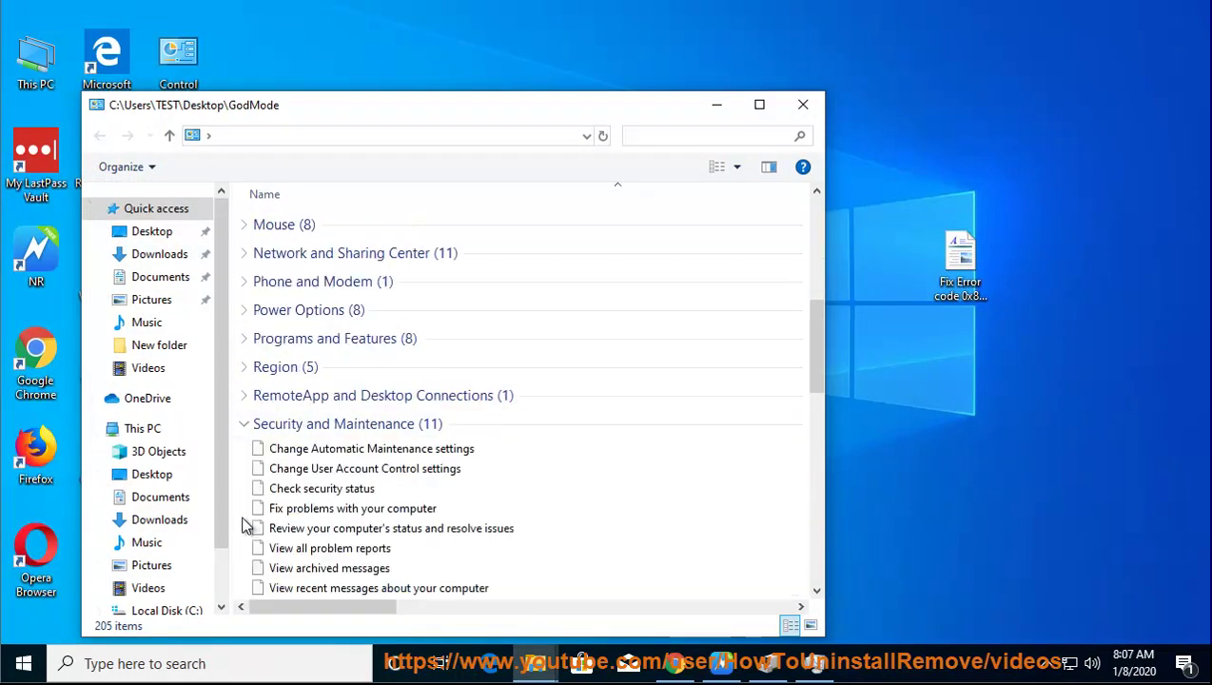
left_click(244, 425)
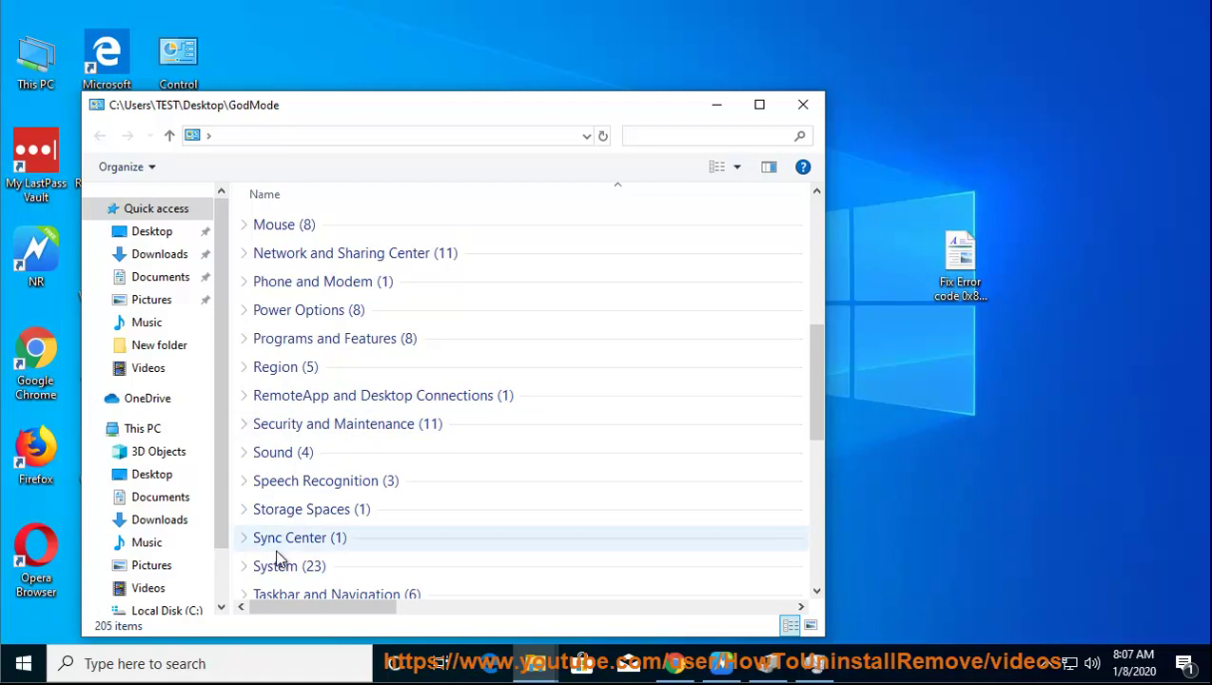
scroll(279, 560, "down", 3)
left_click(245, 533)
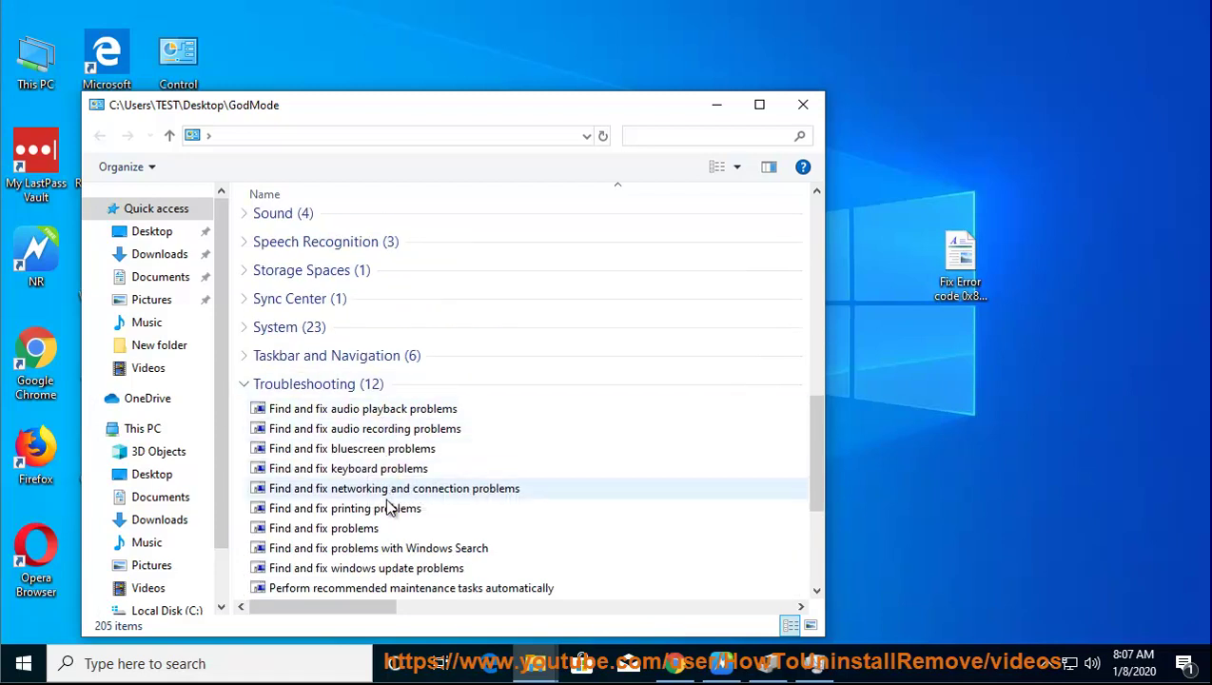
Open 'Find and fix windows update problems' from its right-click menu.
scroll(388, 528, "down", 2)
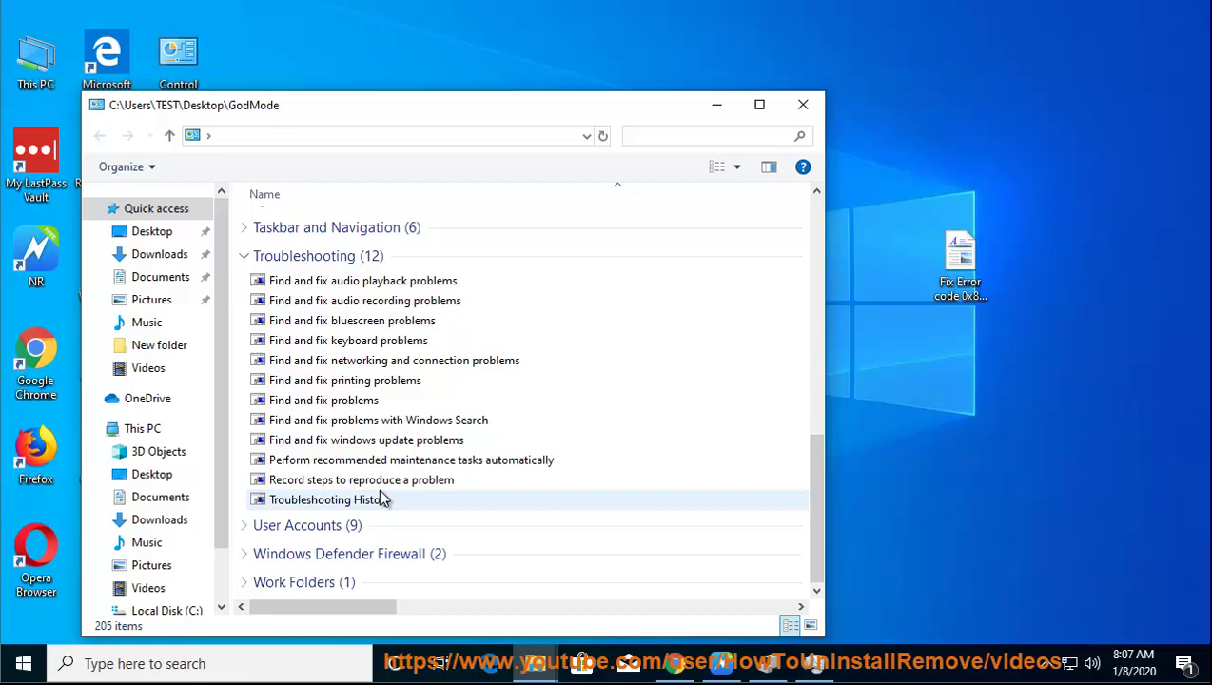
left_click(376, 448)
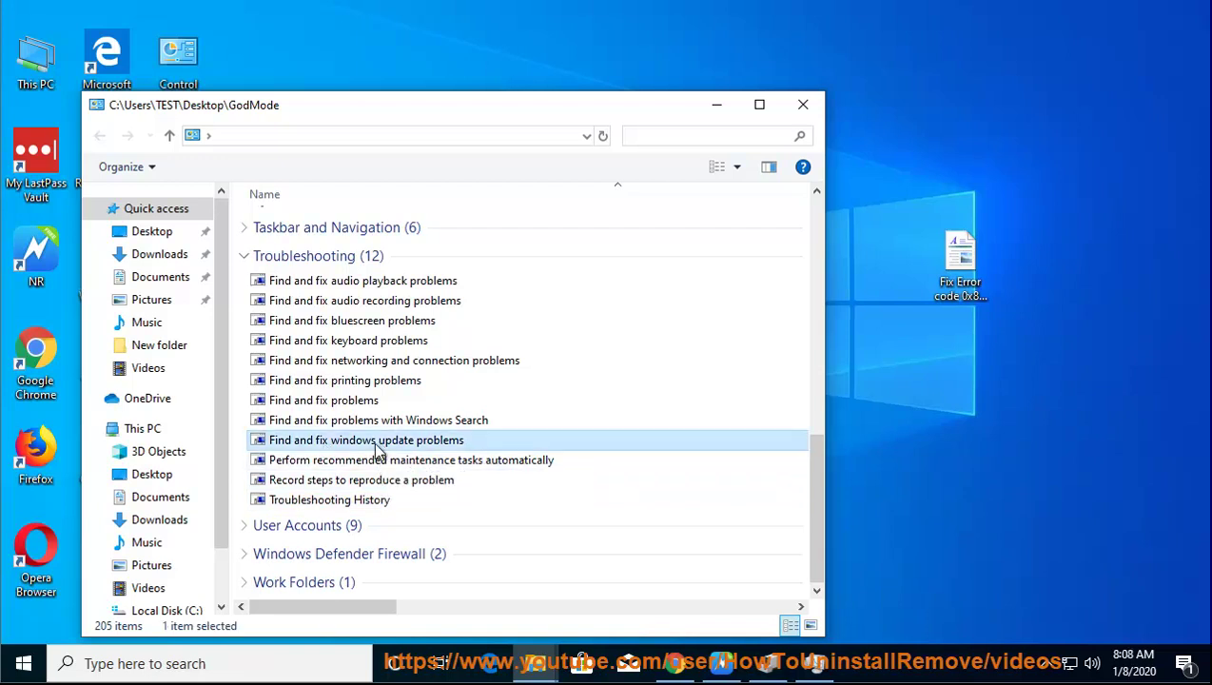
right_click(378, 450)
left_click(395, 456)
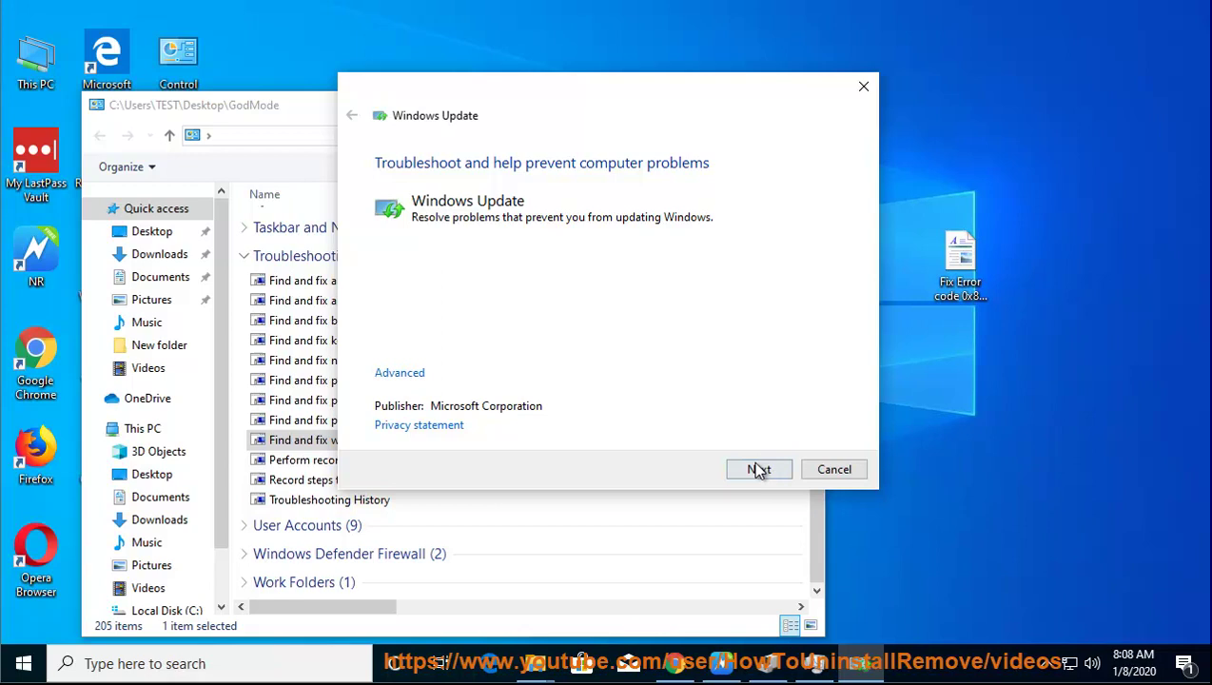
Cancel the troubleshooter, briefly open Task Manager and Device Manager, then return to the WordPad guide.
left_click(861, 472)
left_click(721, 111)
left_click(826, 666)
left_click(921, 87)
left_click(775, 669)
left_click(748, 19)
left_click(723, 669)
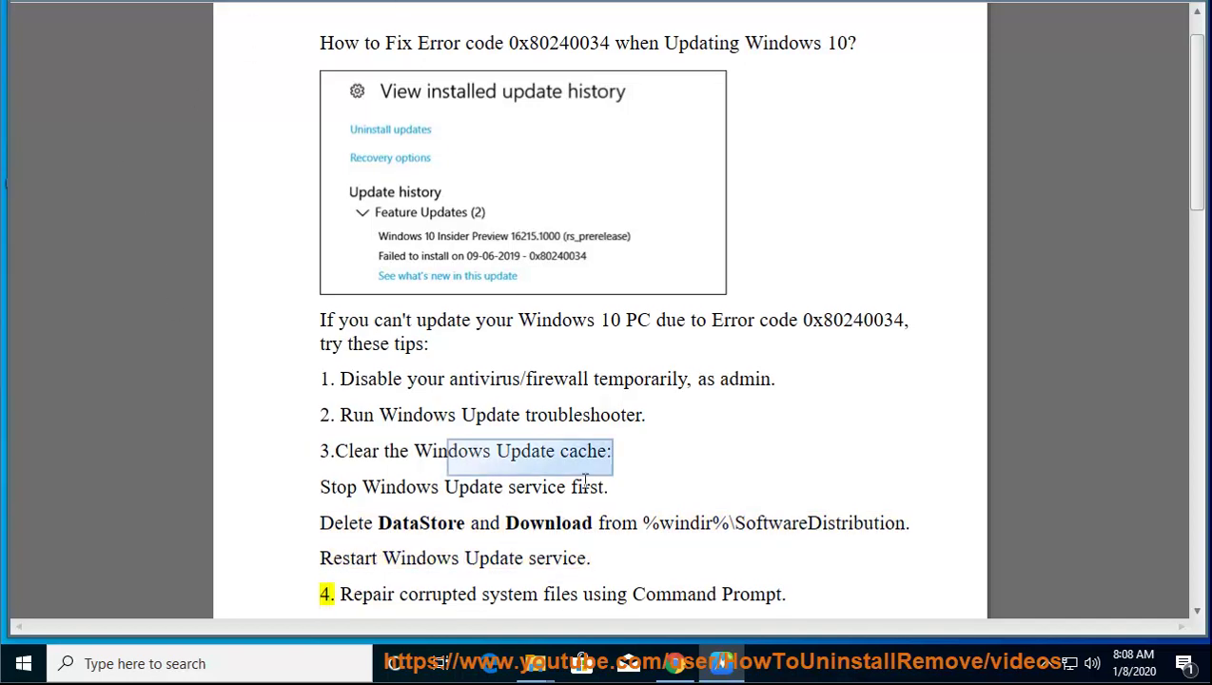
Open the Services app from a 'SER' search.
left_click(261, 664)
type("SER")
left_click(190, 142)
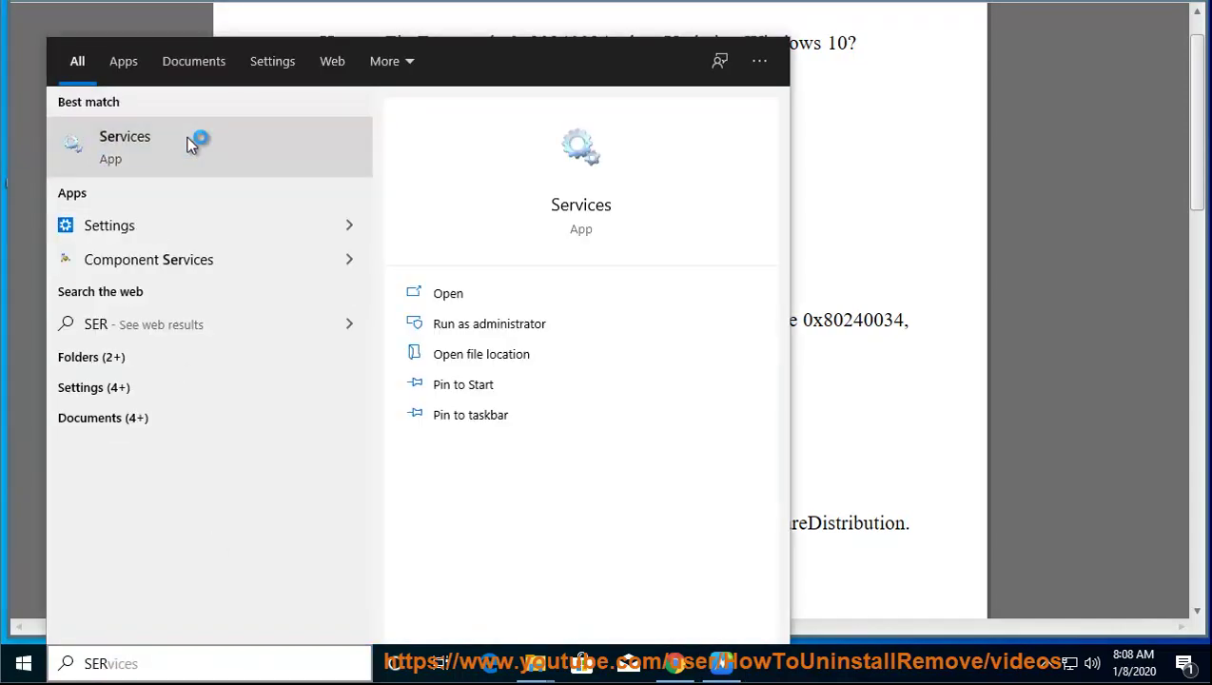
left_click(610, 227)
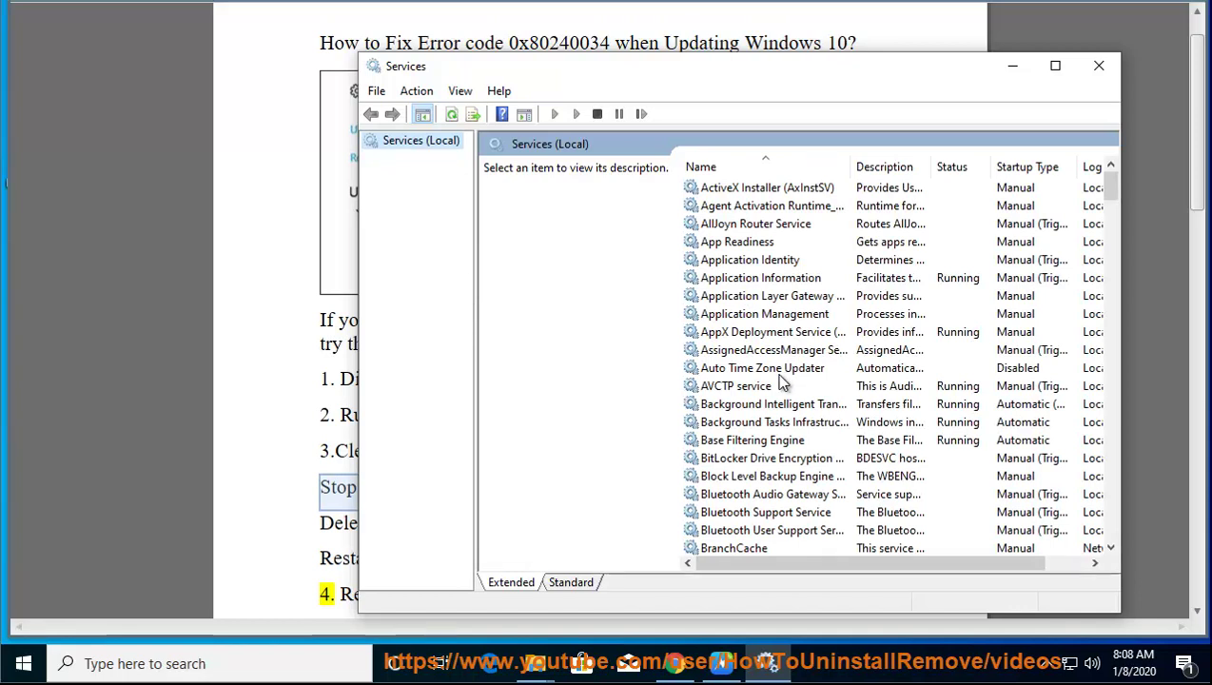
Locate the Windows Update service and right-click it, then return to the guide.
left_click(780, 373)
key("w")
scroll(780, 409, "down", 11)
right_click(789, 314)
left_click(279, 481)
Open %windir%\SoftwareDistribution in File Explorer using the path from the guide.
left_click(502, 488)
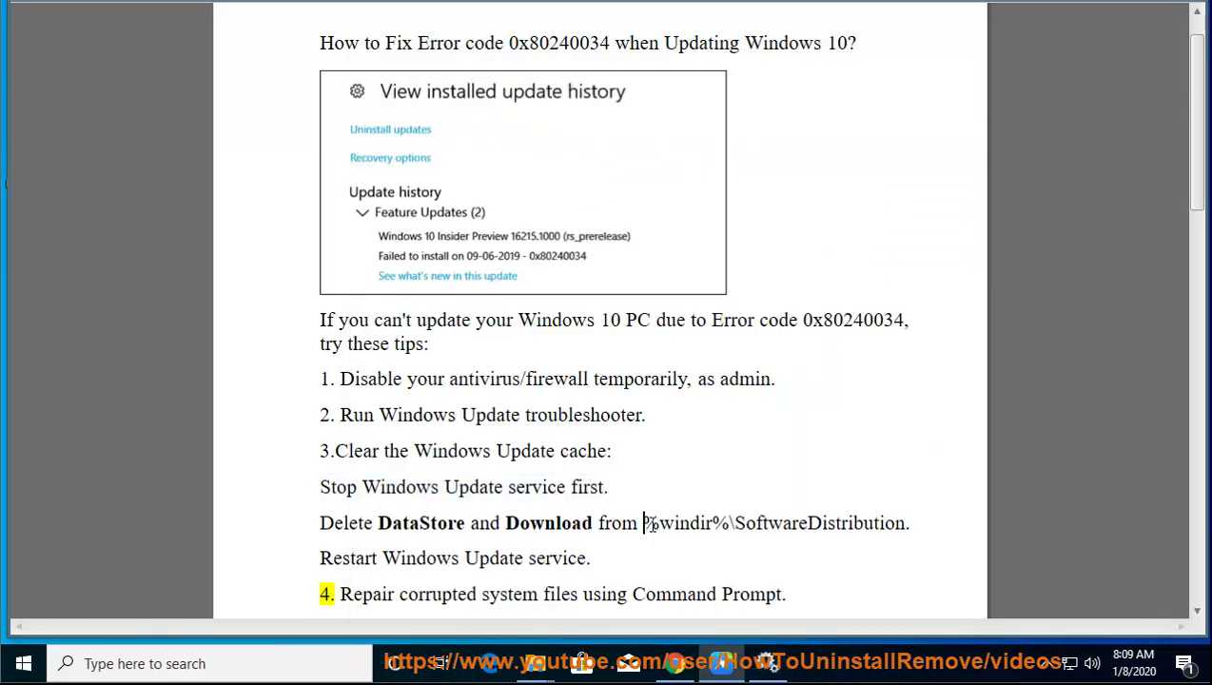
left_click_drag(649, 523, 906, 523)
key("ctrl+c")
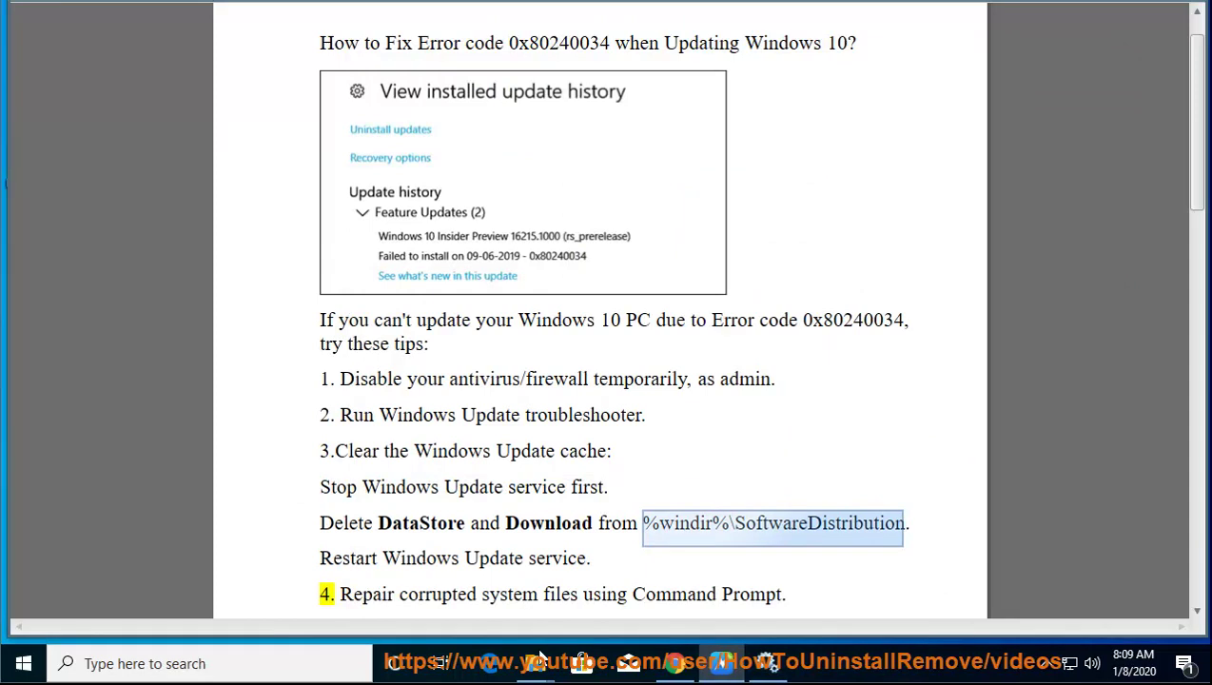
mouse_move(540, 657)
left_click(703, 503)
left_click(690, 514)
left_click(534, 159)
key("ctrl+v")
key("ctrl+a")
key("Return")
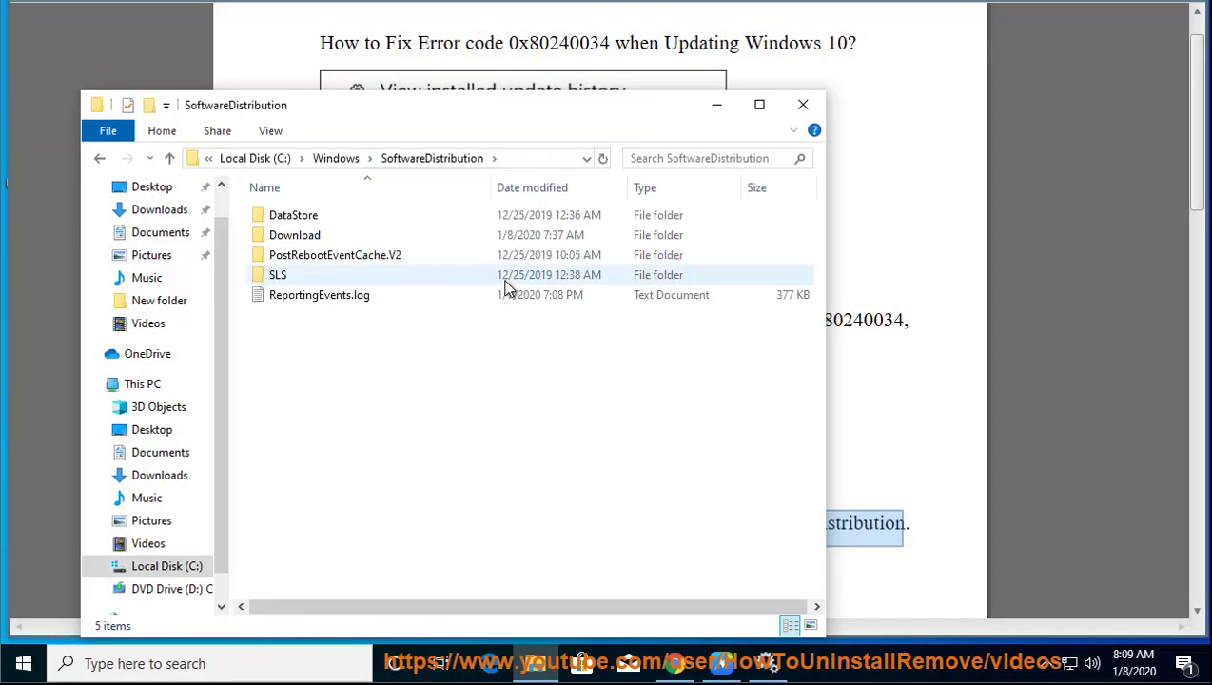
Delete the DataStore and Download folders in SoftwareDistribution.
left_click(906, 424)
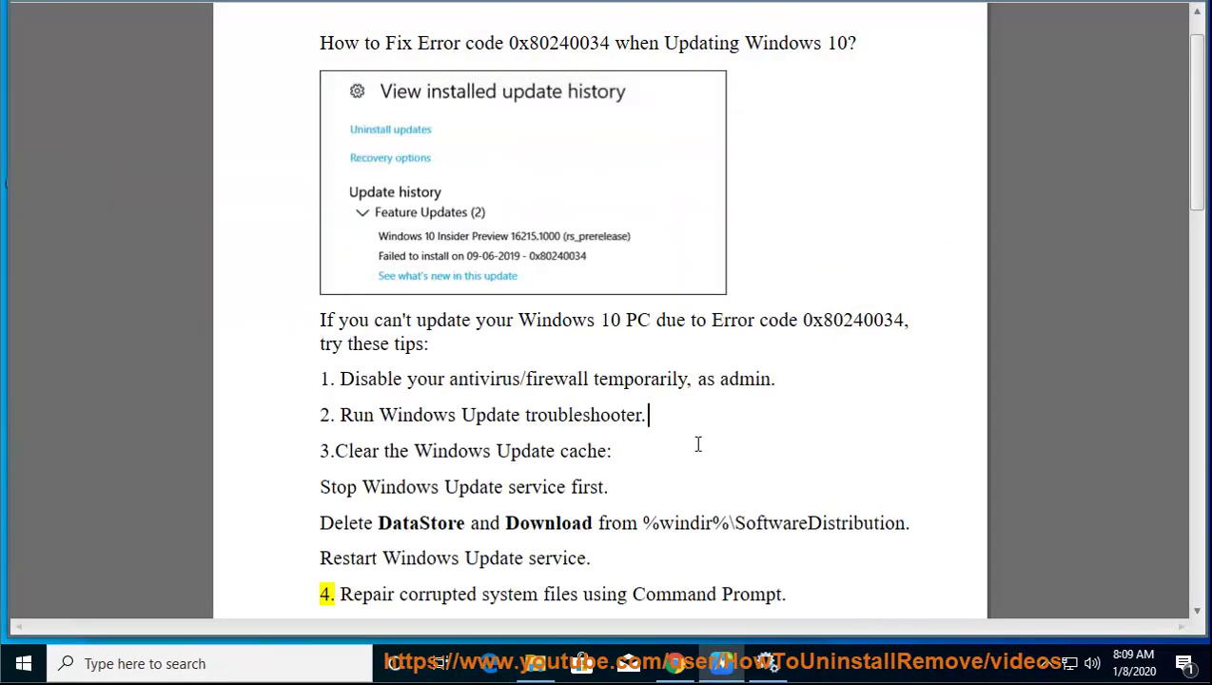
double_click(441, 523)
left_click_drag(601, 523, 433, 522)
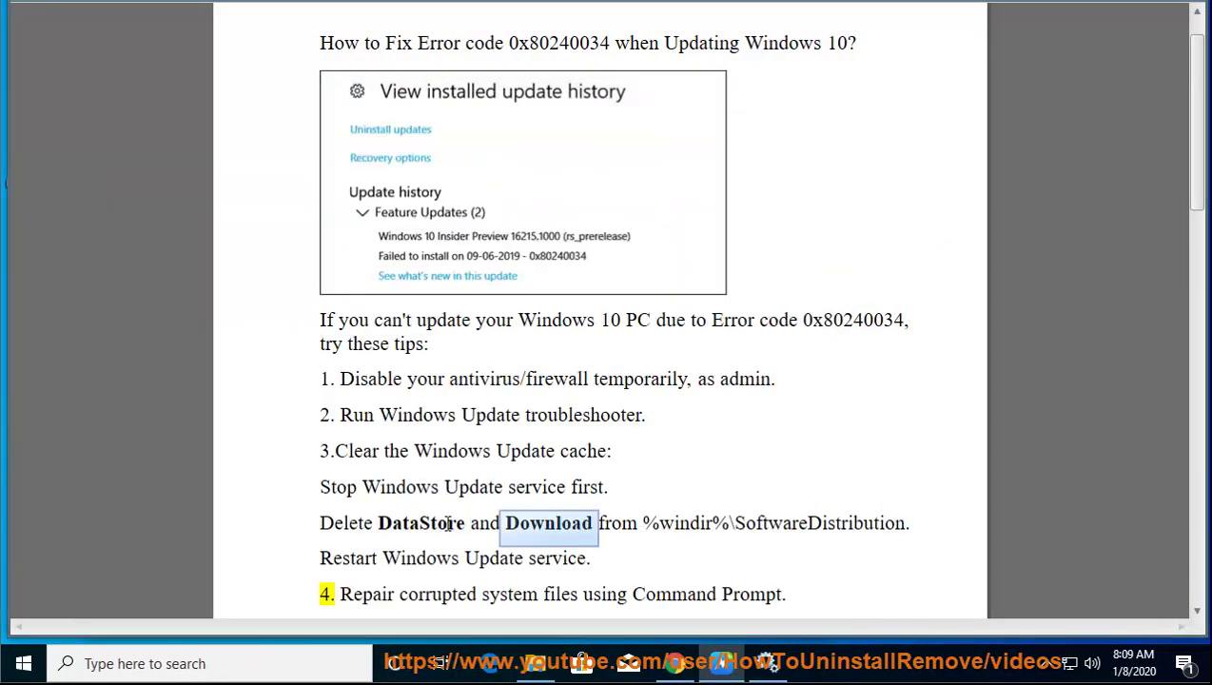
left_click(538, 666)
left_click_drag(501, 114, 1060, 135)
left_click(933, 234)
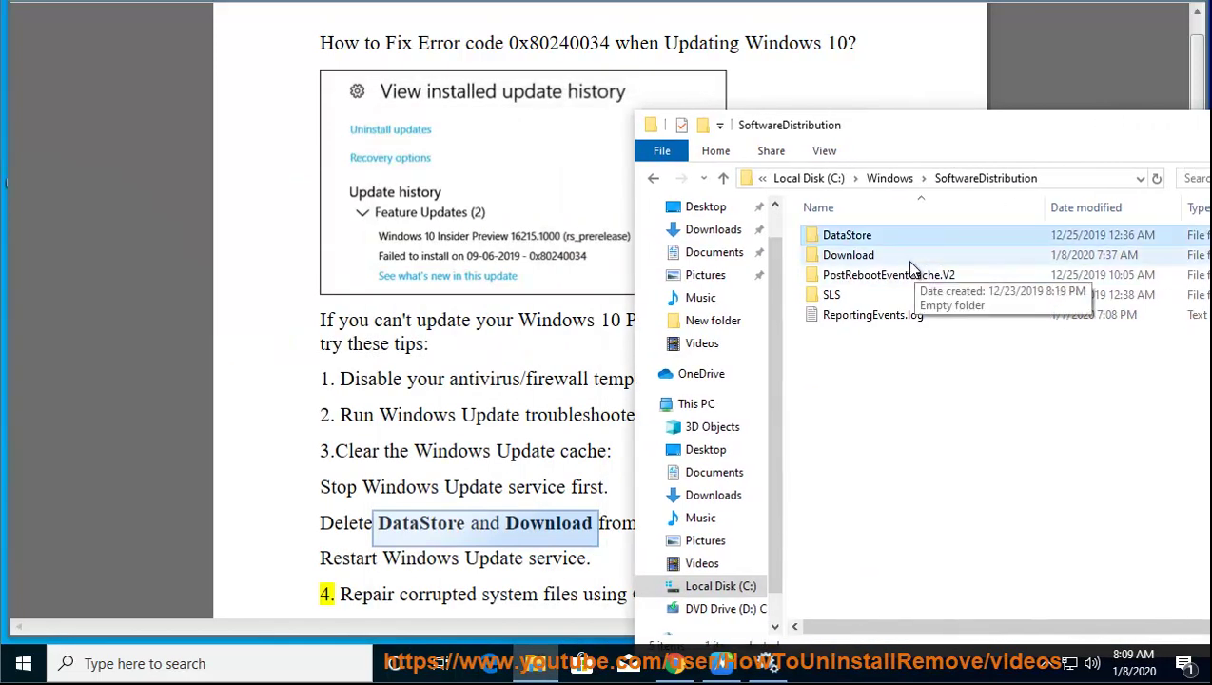
left_click(862, 257, "ctrl")
right_click(882, 257)
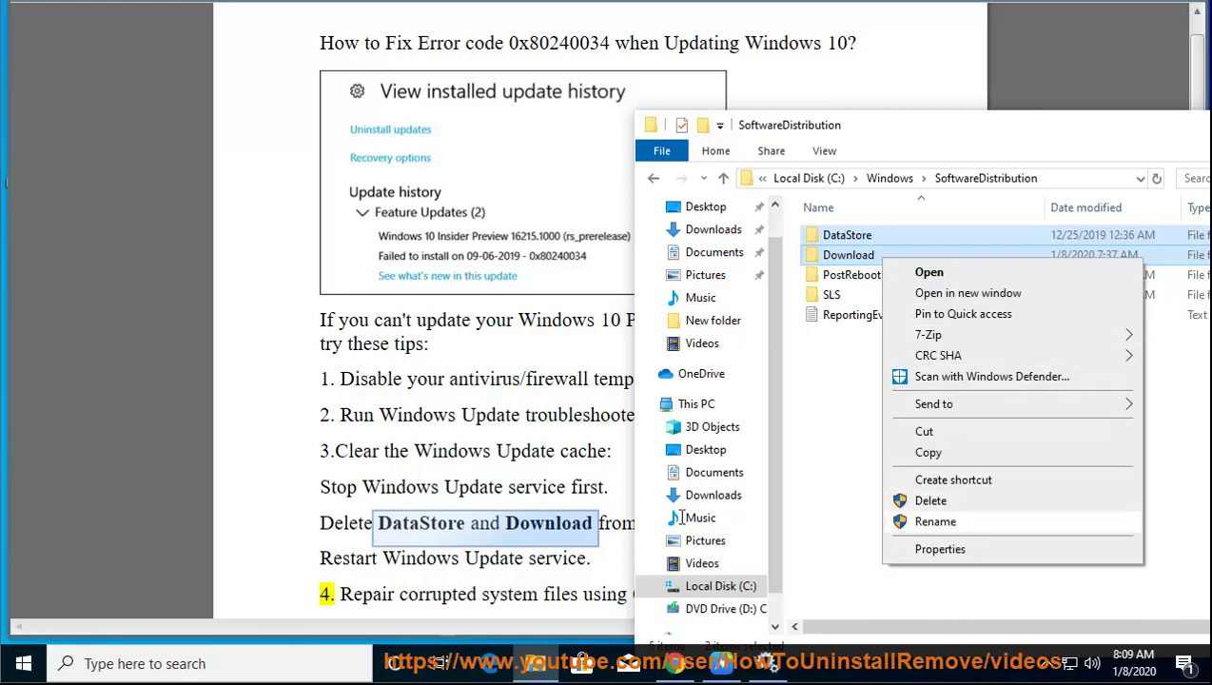
left_click(526, 488)
Mark the restart-service note and right-click Windows Update in Services.
left_click_drag(617, 563, 320, 559)
left_click(767, 663)
right_click(779, 324)
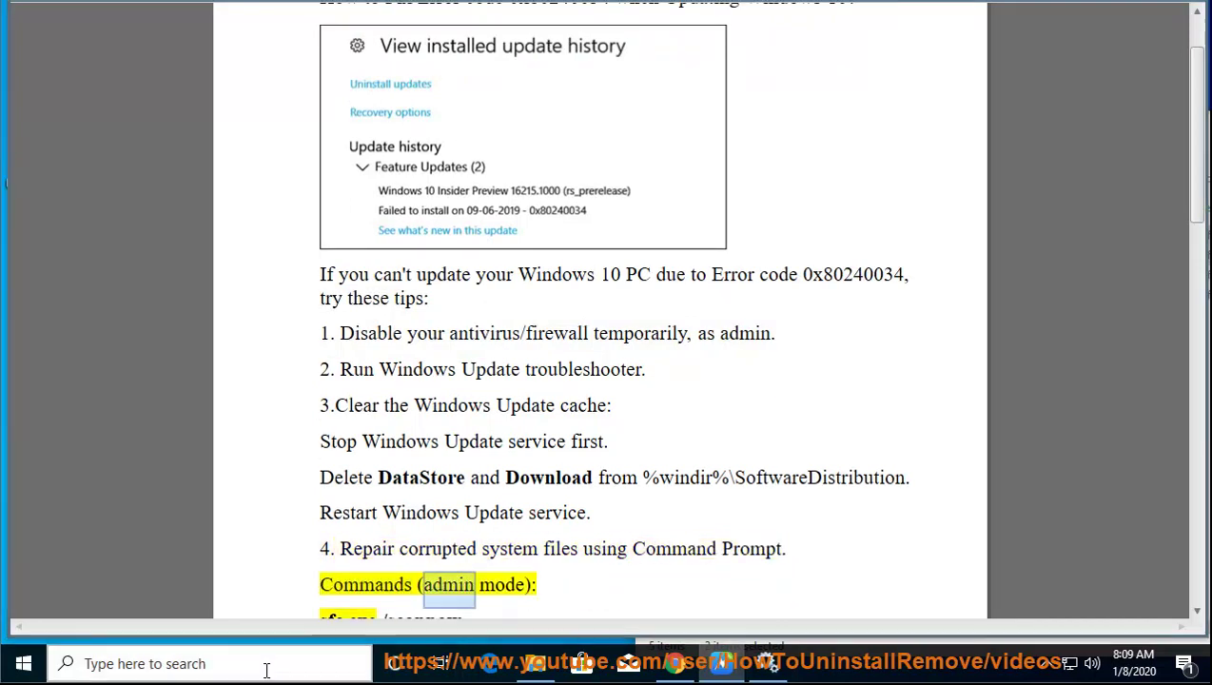
Run Command Prompt as administrator from a 'CMD' search, approve UAC, then return to the notes.
left_click(276, 670)
type("CMD")
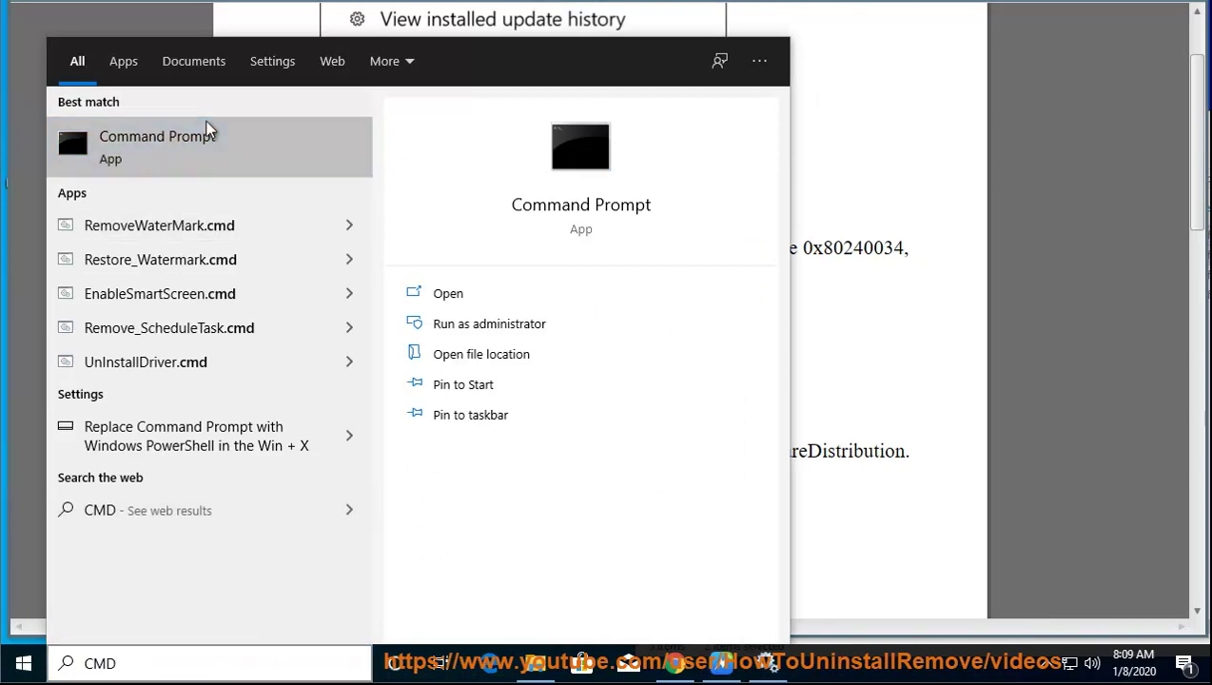
right_click(211, 124)
left_click(283, 143)
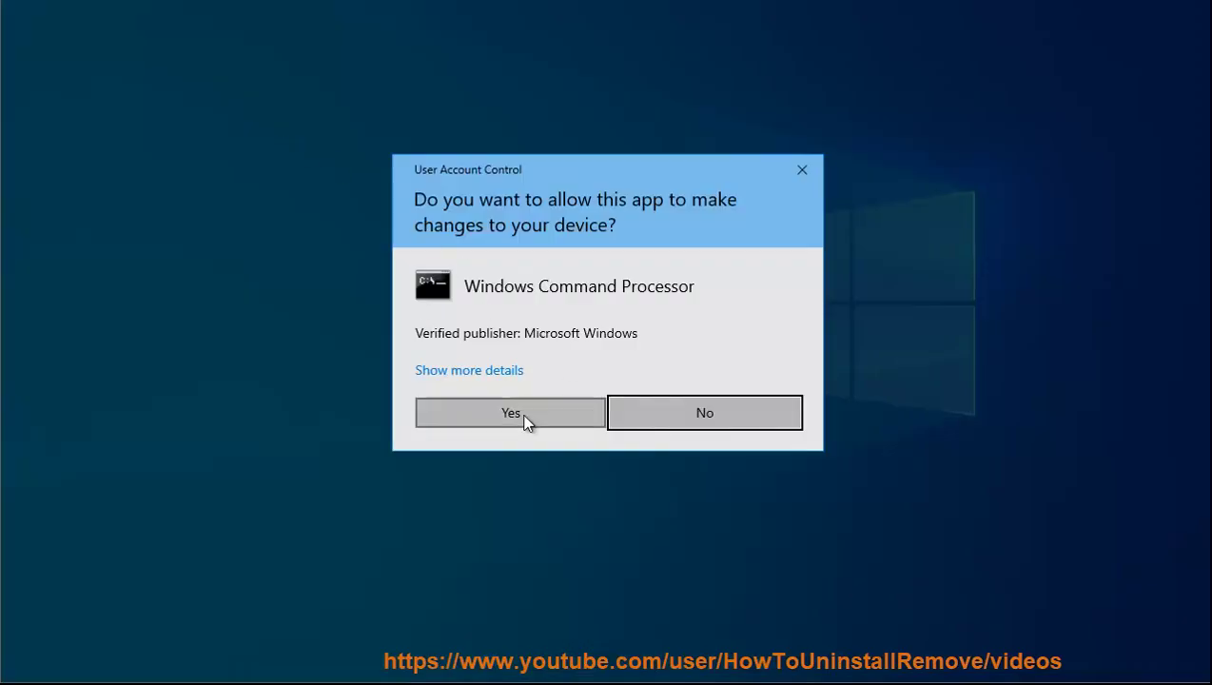
left_click(525, 419)
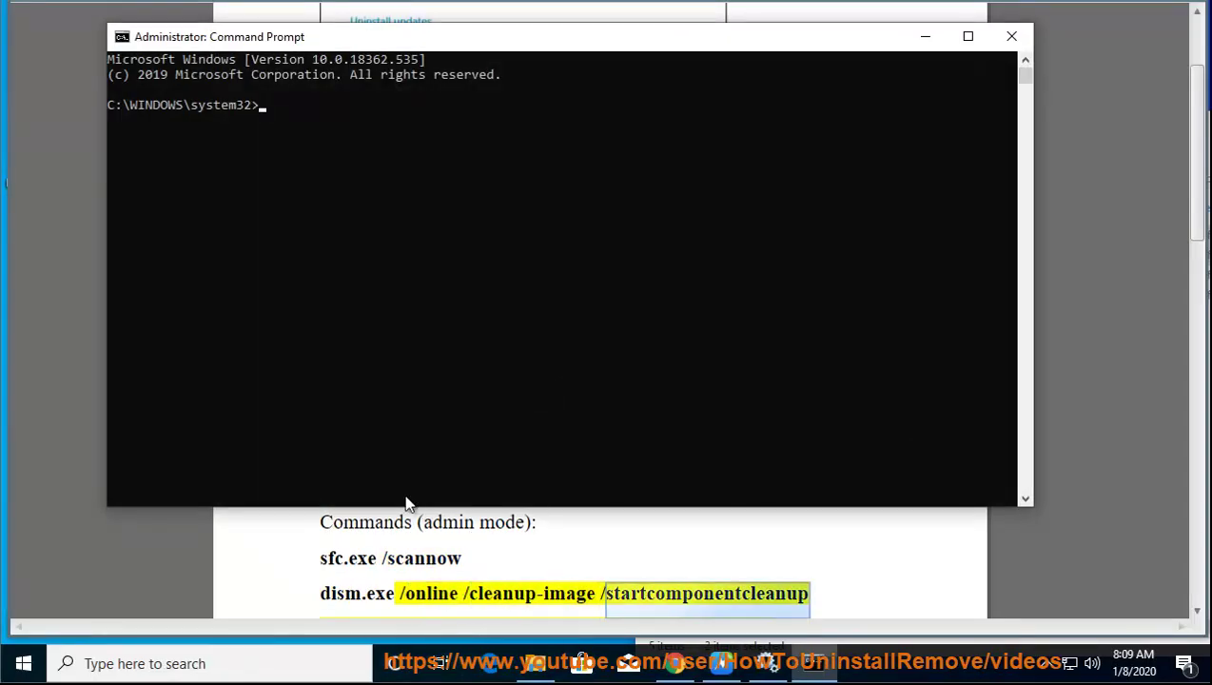
left_click(268, 106)
left_click(700, 550)
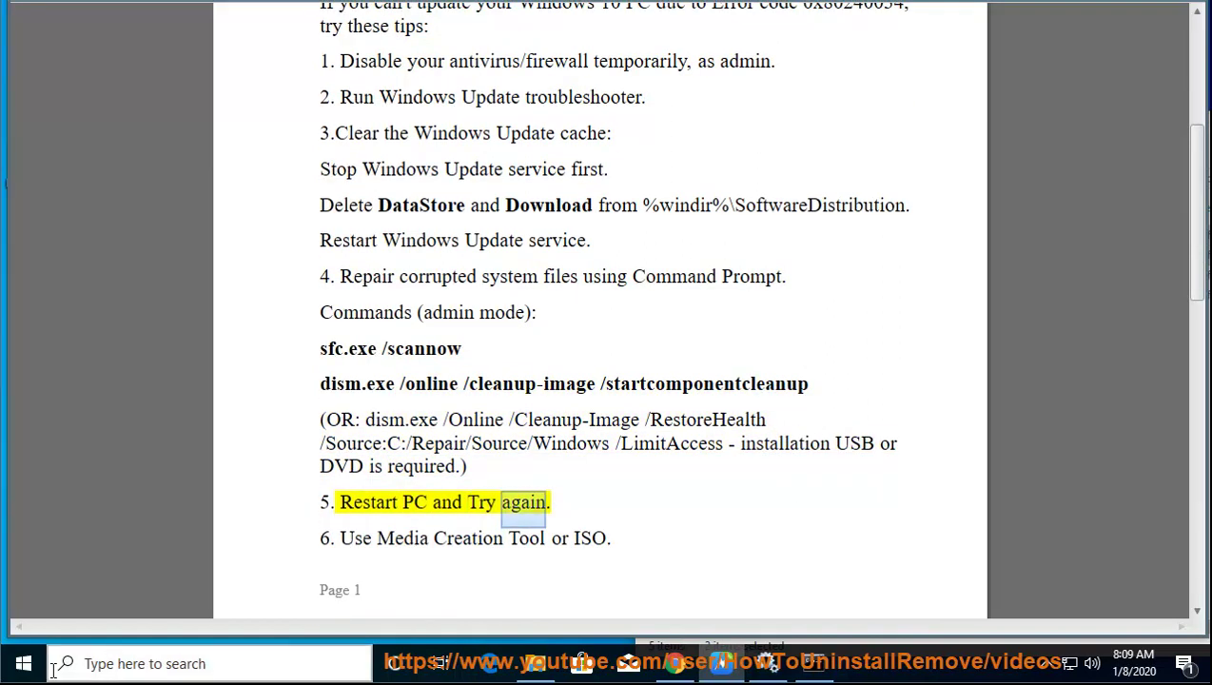
Dismiss the Start power menu, select the Media Creation Tool note, and switch to Chrome.
left_click(24, 664)
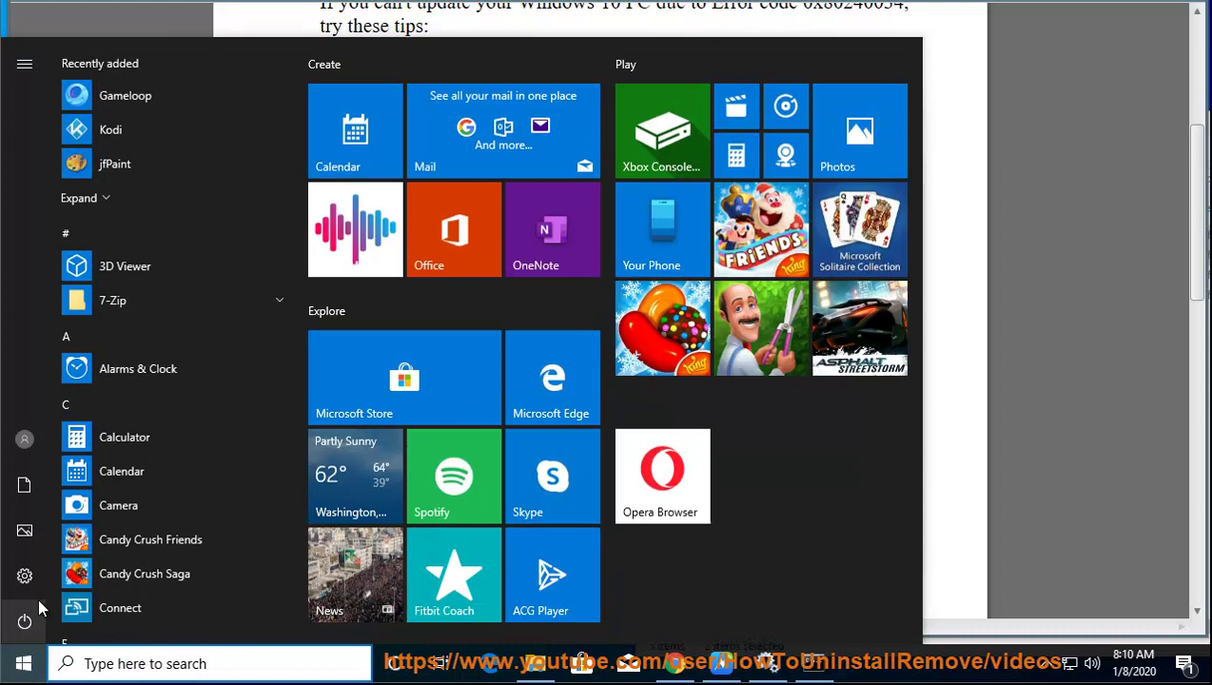
left_click(23, 620)
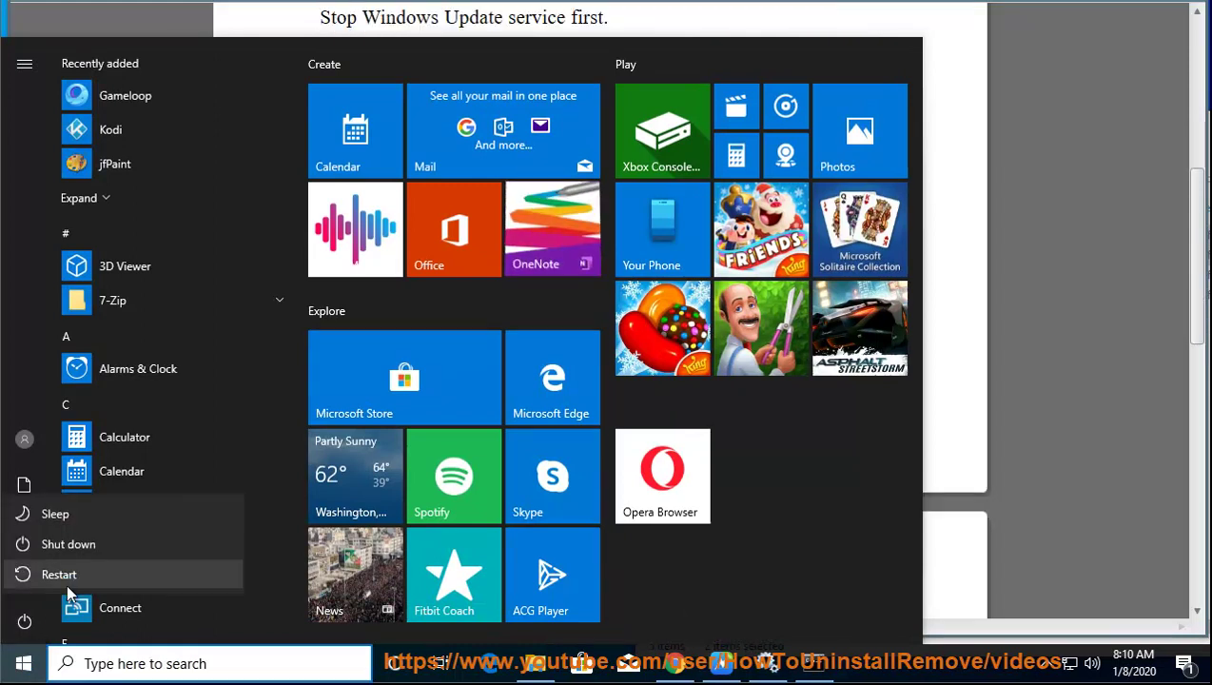
left_click(969, 418)
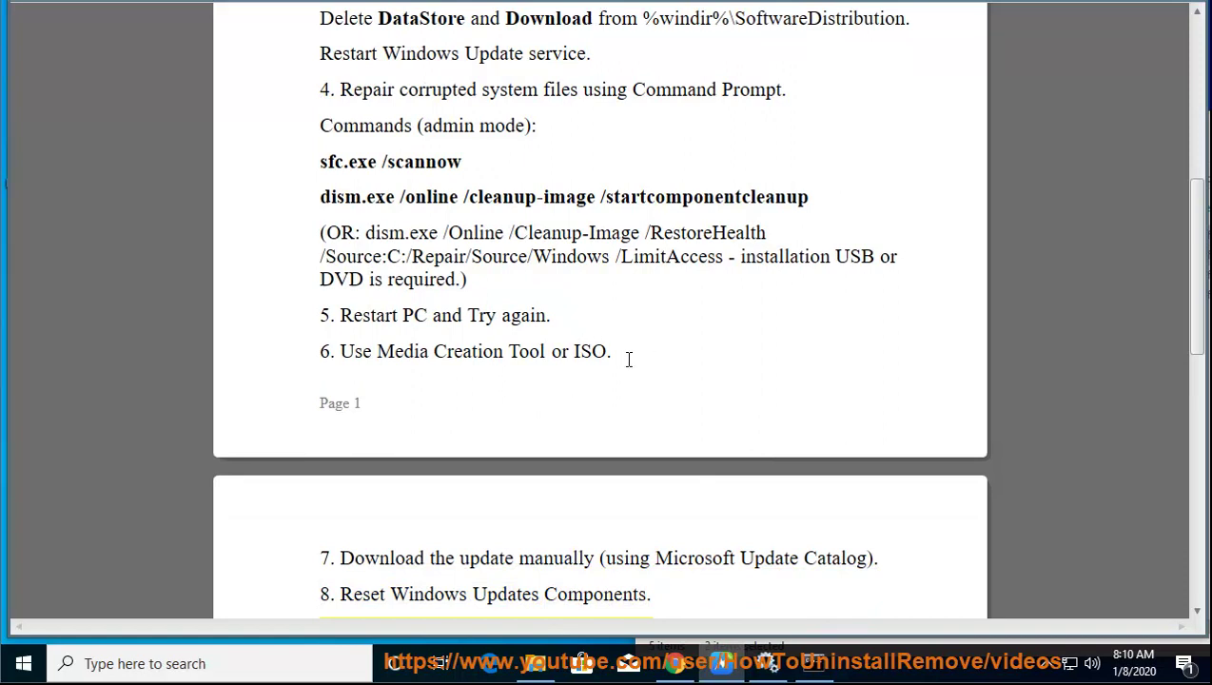
left_click_drag(628, 359, 431, 420)
left_click(674, 664)
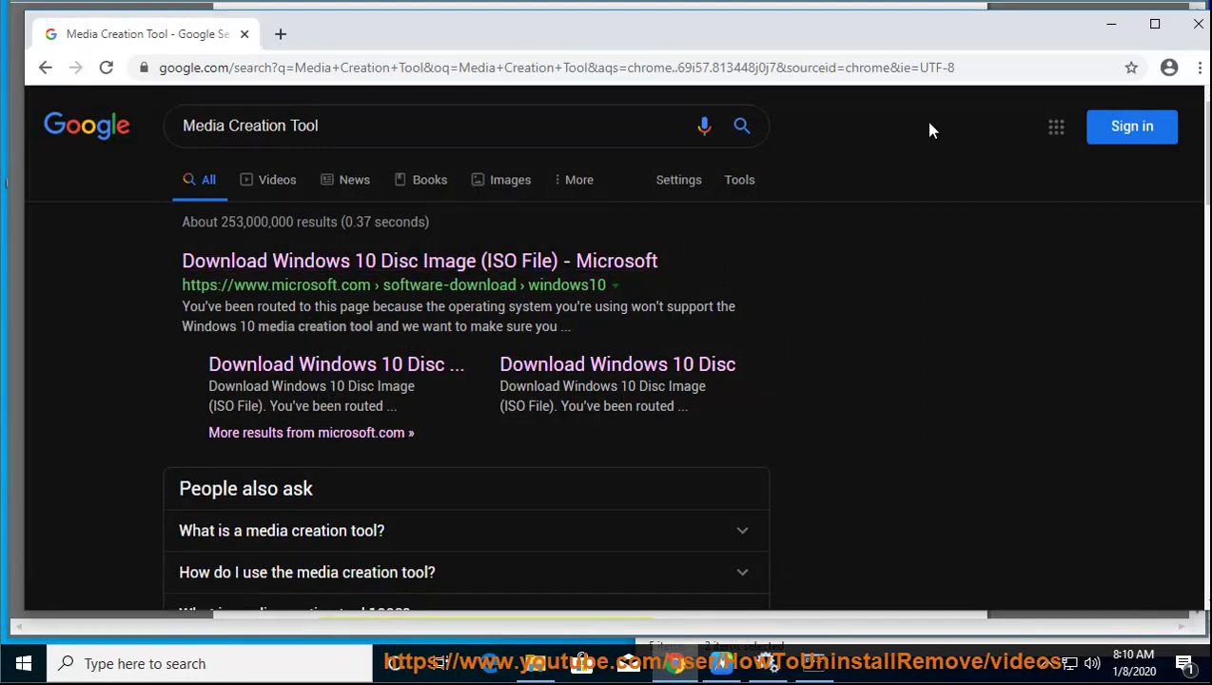
Copy 'Microsoft Update Catalog' from line 7 of the notes.
left_click(1111, 22)
left_click(738, 480)
left_click_drag(436, 558, 687, 562)
left_click(868, 557)
left_click(881, 560)
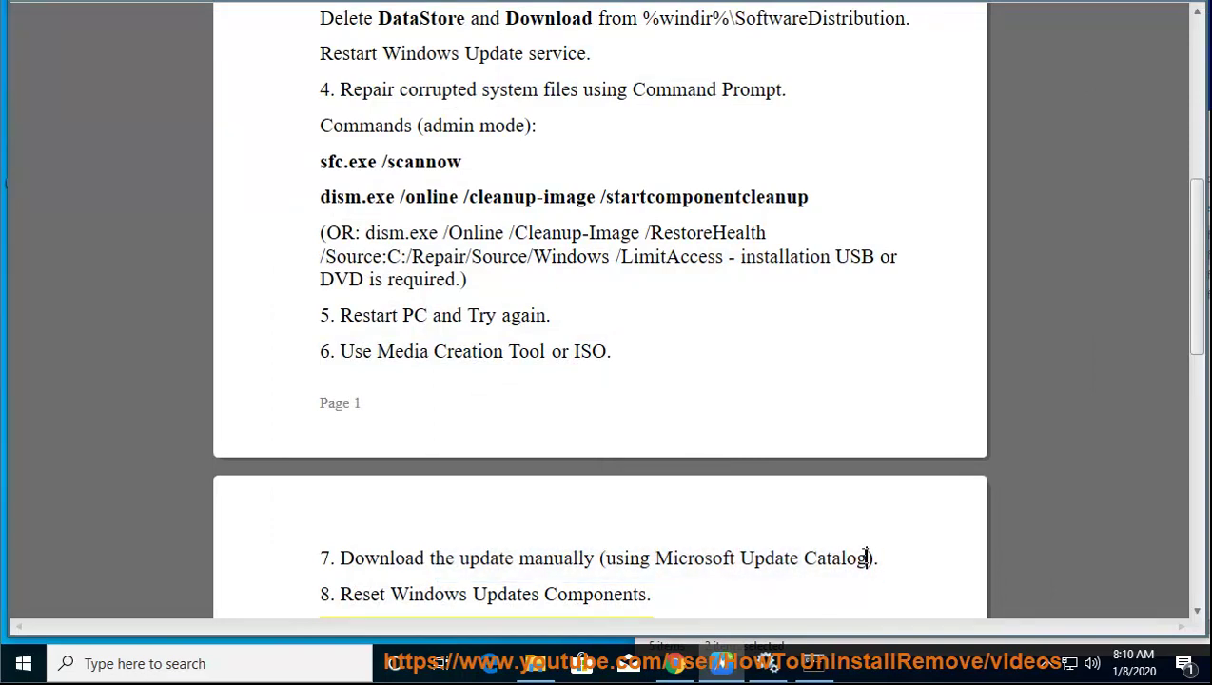
left_click_drag(867, 556, 659, 549)
right_click(663, 554)
left_click(723, 380)
Paste and search 'Microsoft Update Catalog' in a new Chrome tab.
left_click(676, 663)
left_click(287, 36)
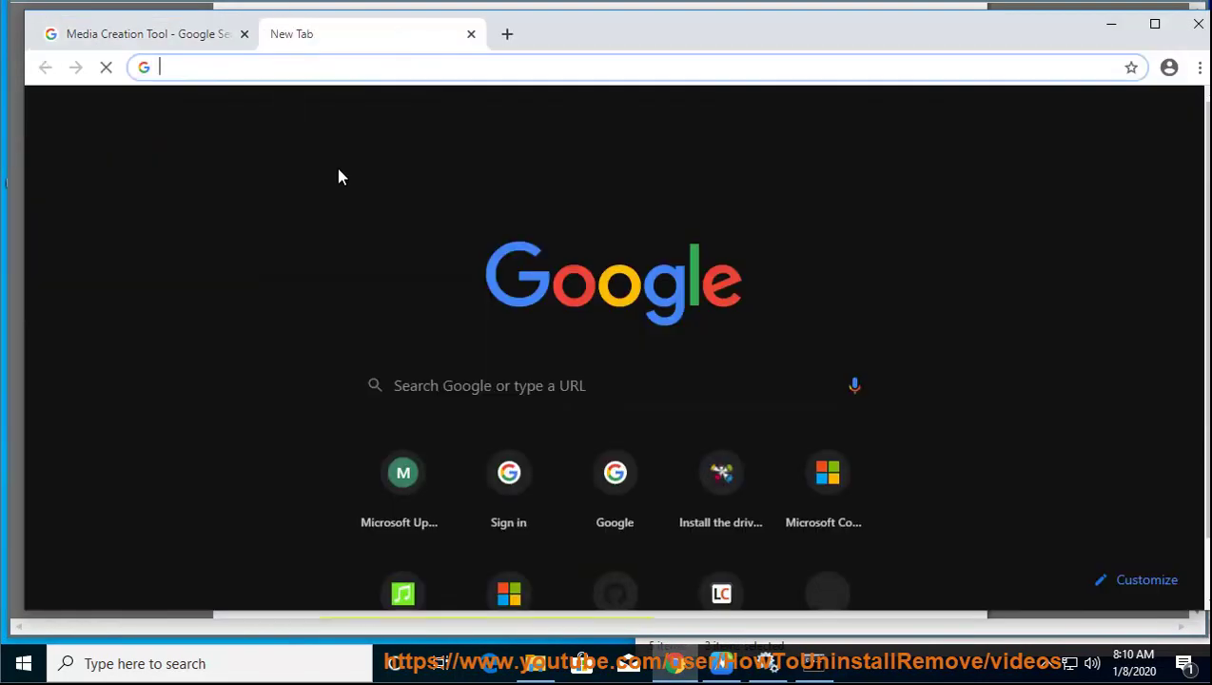
right_click(369, 69)
left_click(433, 217)
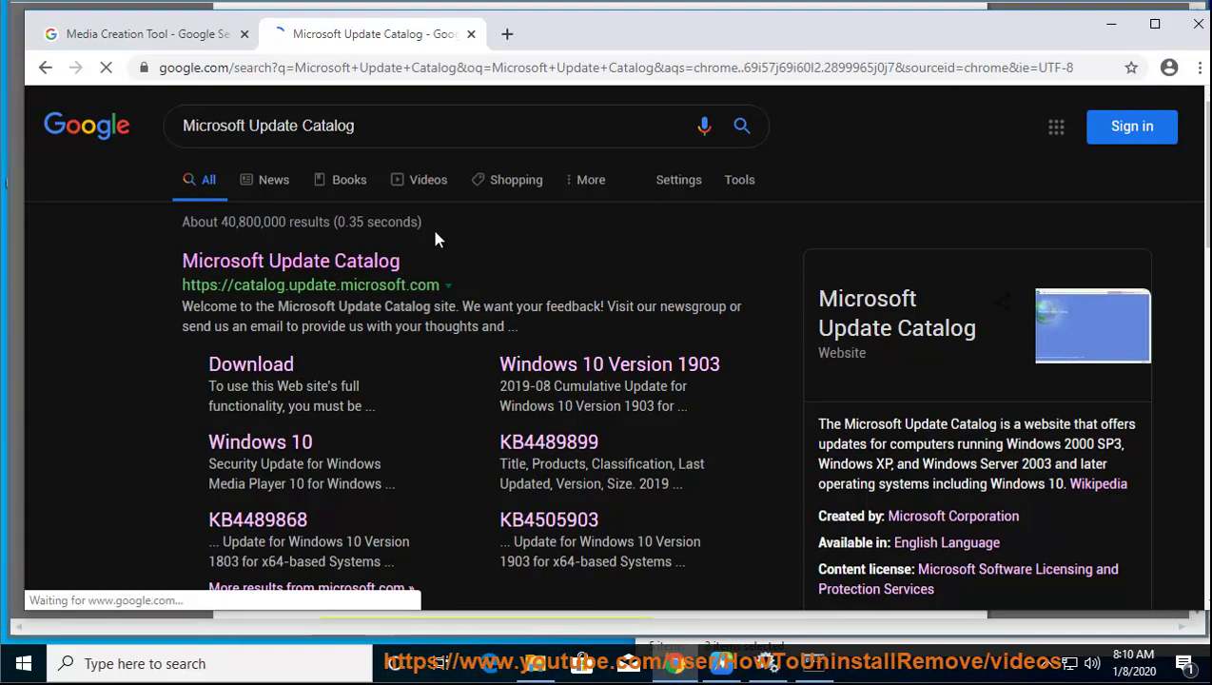
Open the Microsoft Update Catalog site in a new tab, view and close it, then minimize Chrome.
right_click(349, 269)
left_click(421, 276)
left_click_drag(287, 306, 675, 331)
left_click(644, 302)
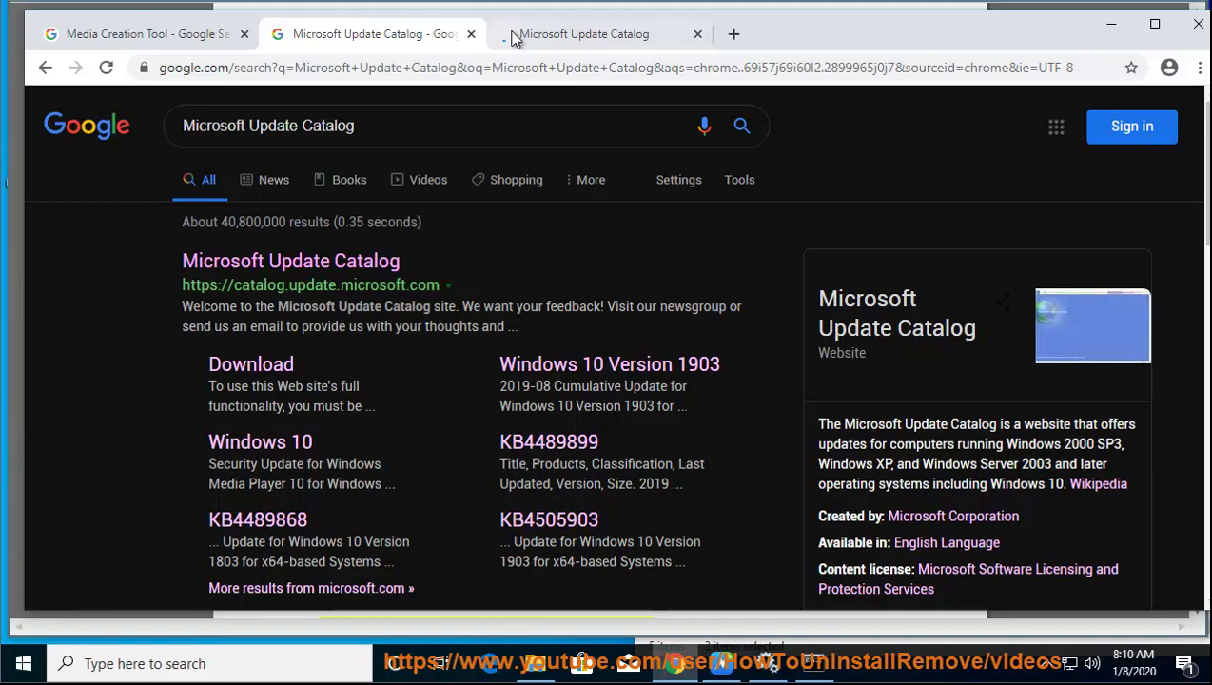
left_click(568, 36)
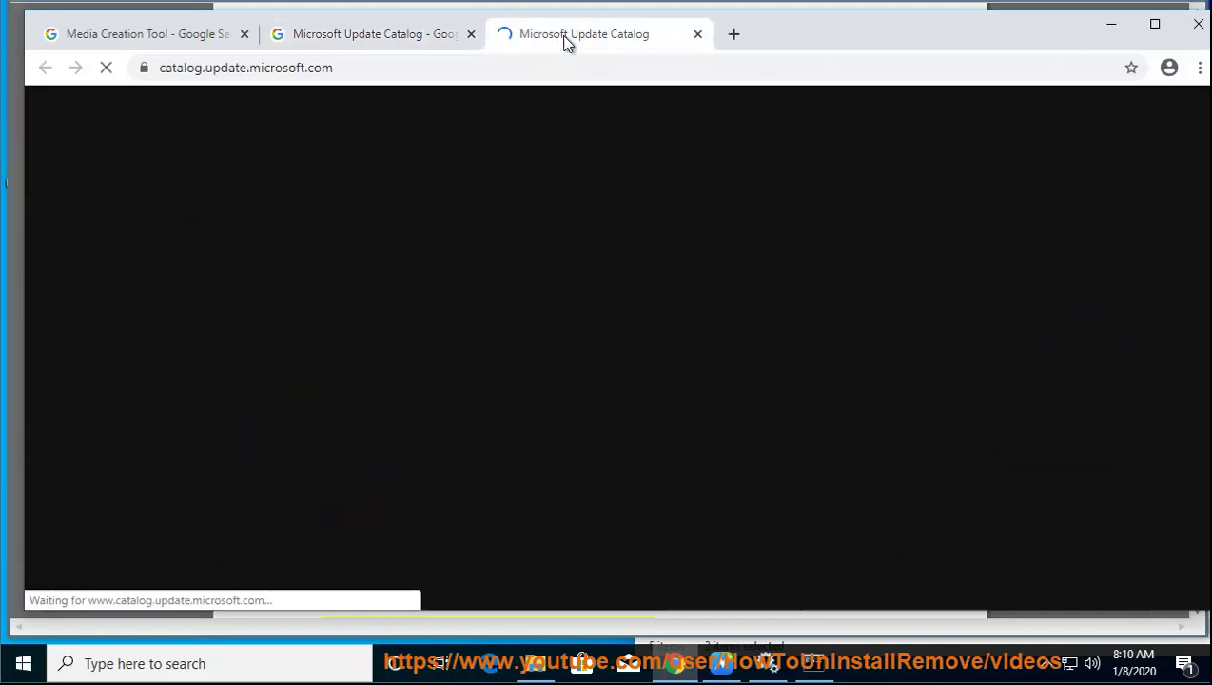
left_click(697, 35)
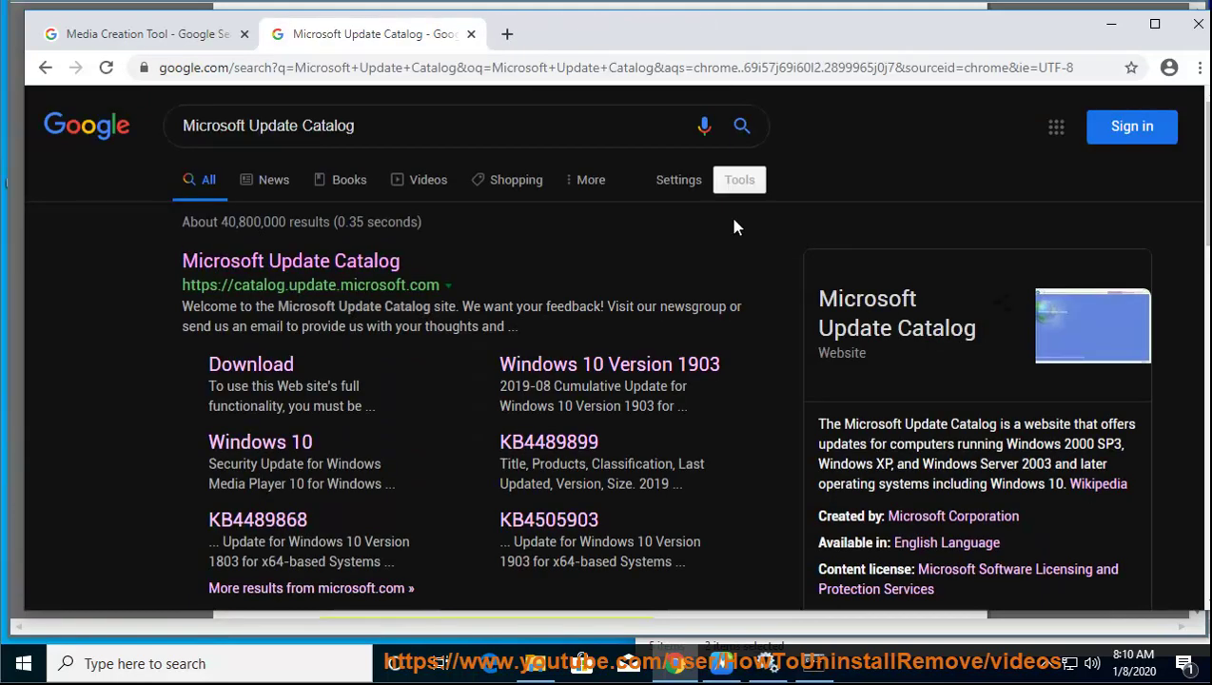
left_click(1111, 24)
left_click(841, 558)
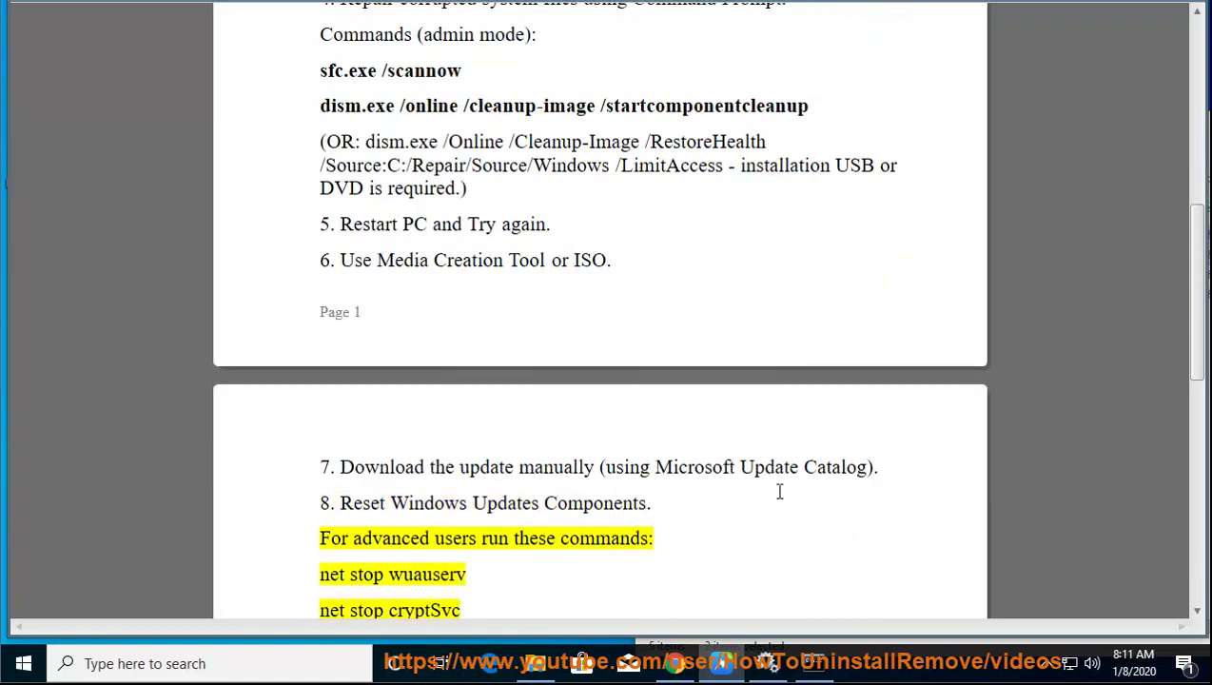
Copy 'Reset Windows Updates Components' from the notes.
left_click(814, 664)
left_click(563, 580)
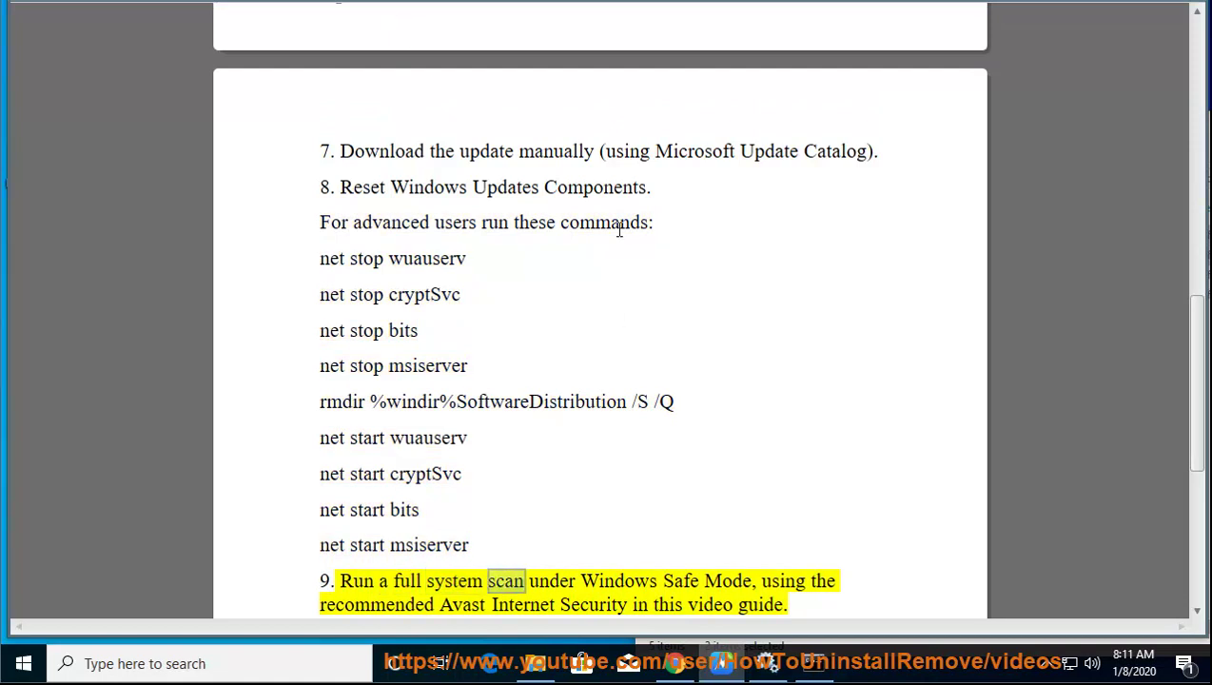
left_click_drag(648, 188, 379, 184)
right_click(378, 204)
left_click(409, 240)
Paste and search the copied text in a new Chrome tab.
left_click(674, 663)
left_click(503, 35)
right_click(514, 68)
left_click(577, 216)
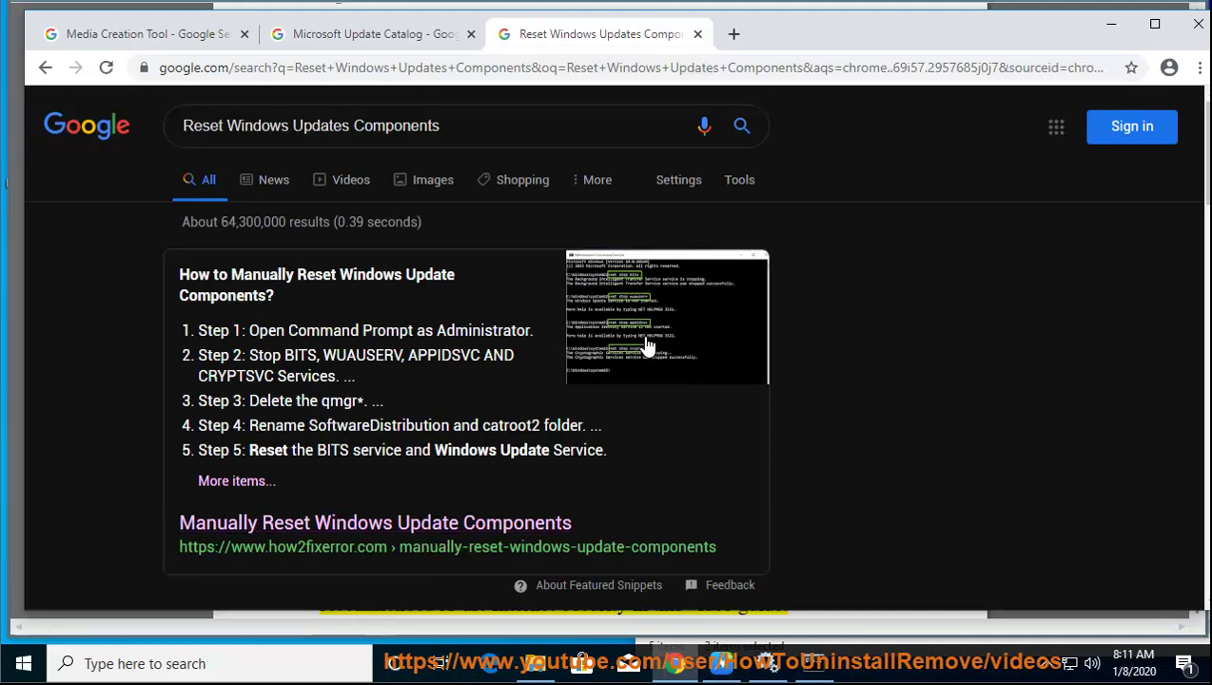
Scroll the reset-components results, highlight the ghacks result title, then minimize Chrome to return to WordPad.
scroll(647, 345, "down", 4)
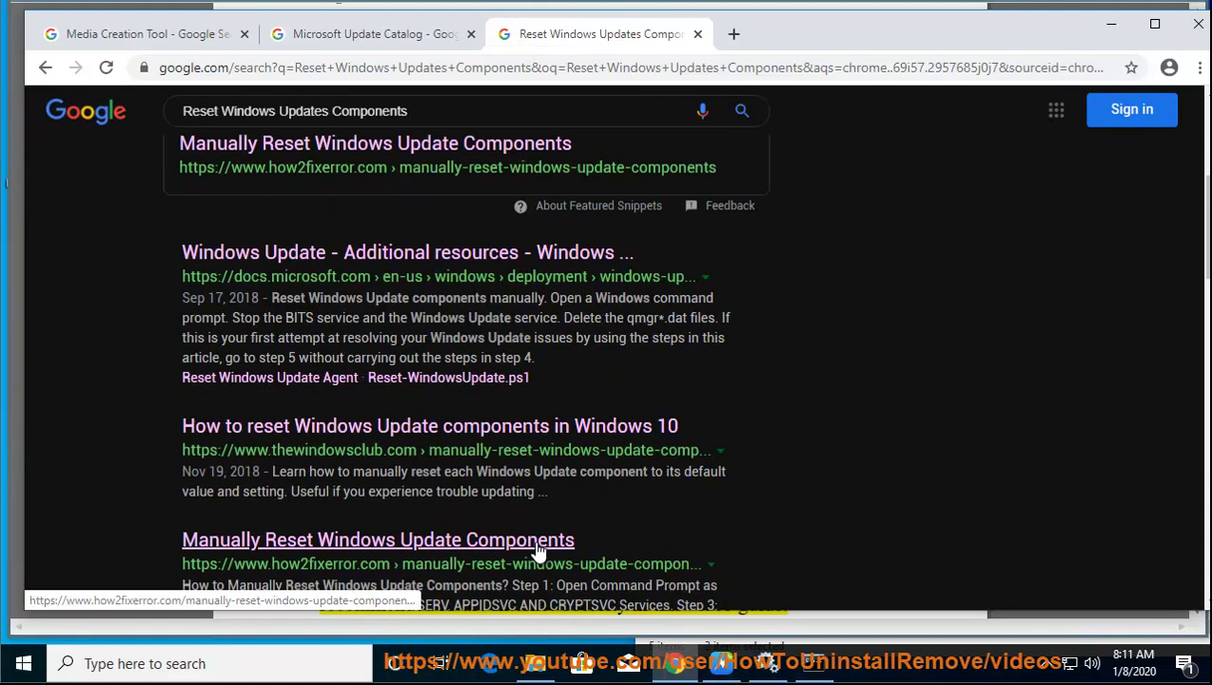
scroll(538, 552, "down", 2)
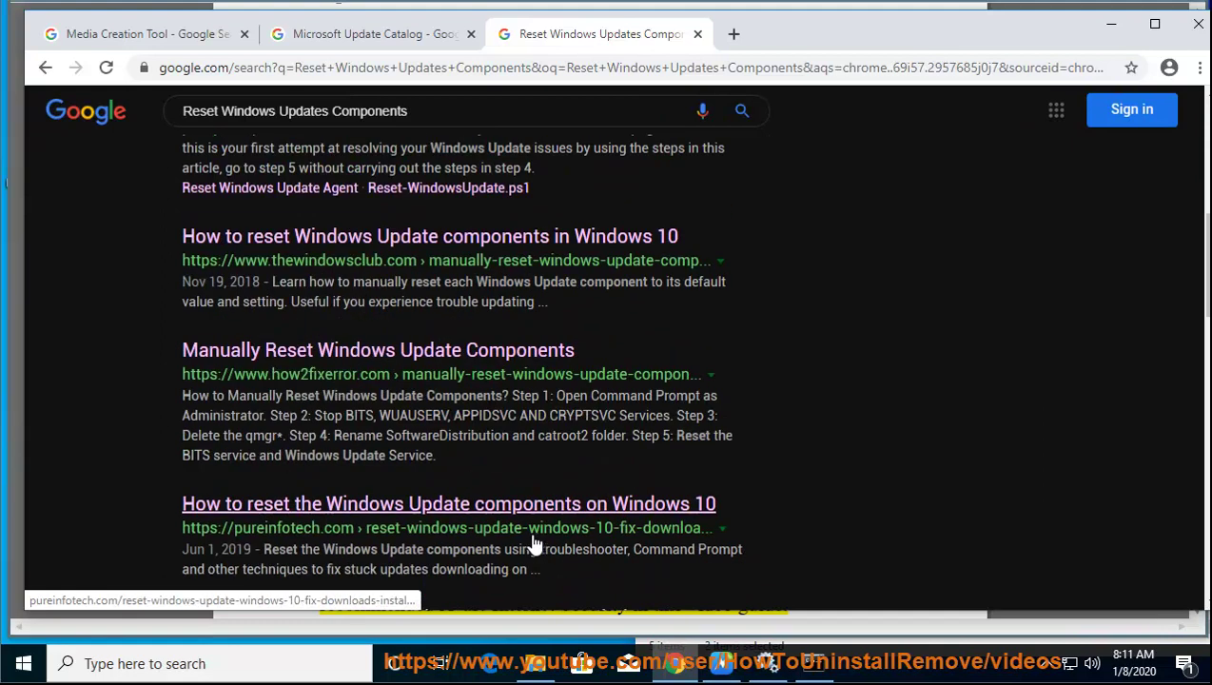
scroll(535, 543, "down", 2)
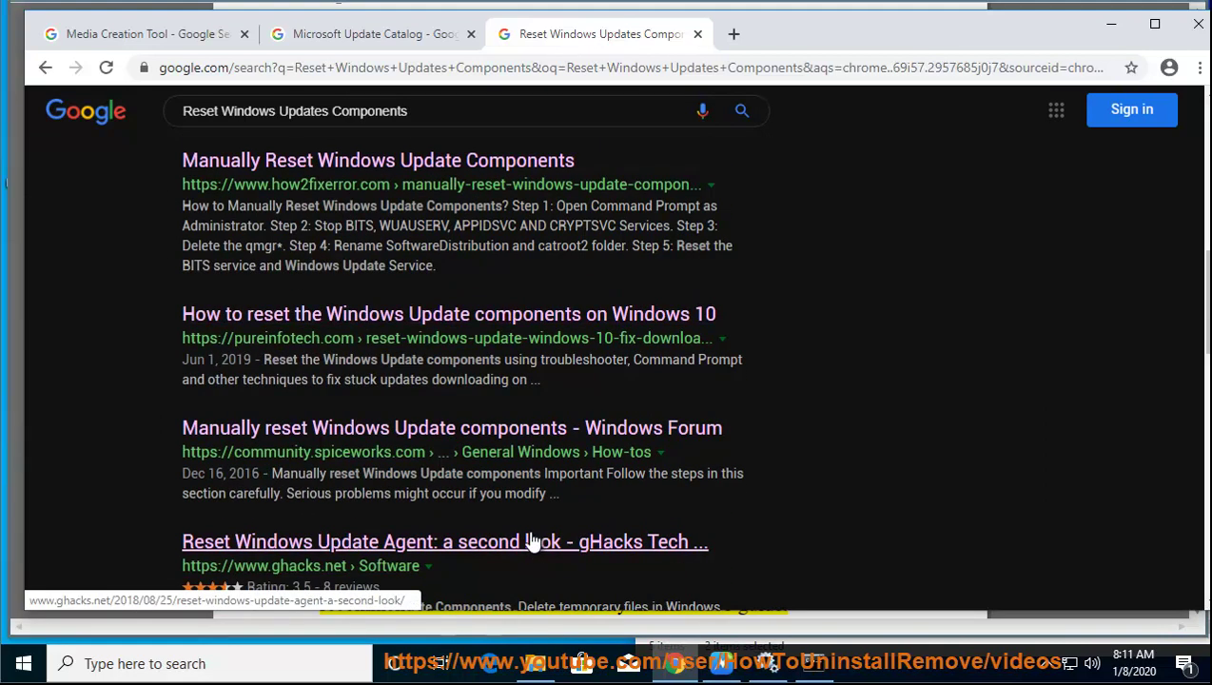
scroll(533, 543, "down", 1)
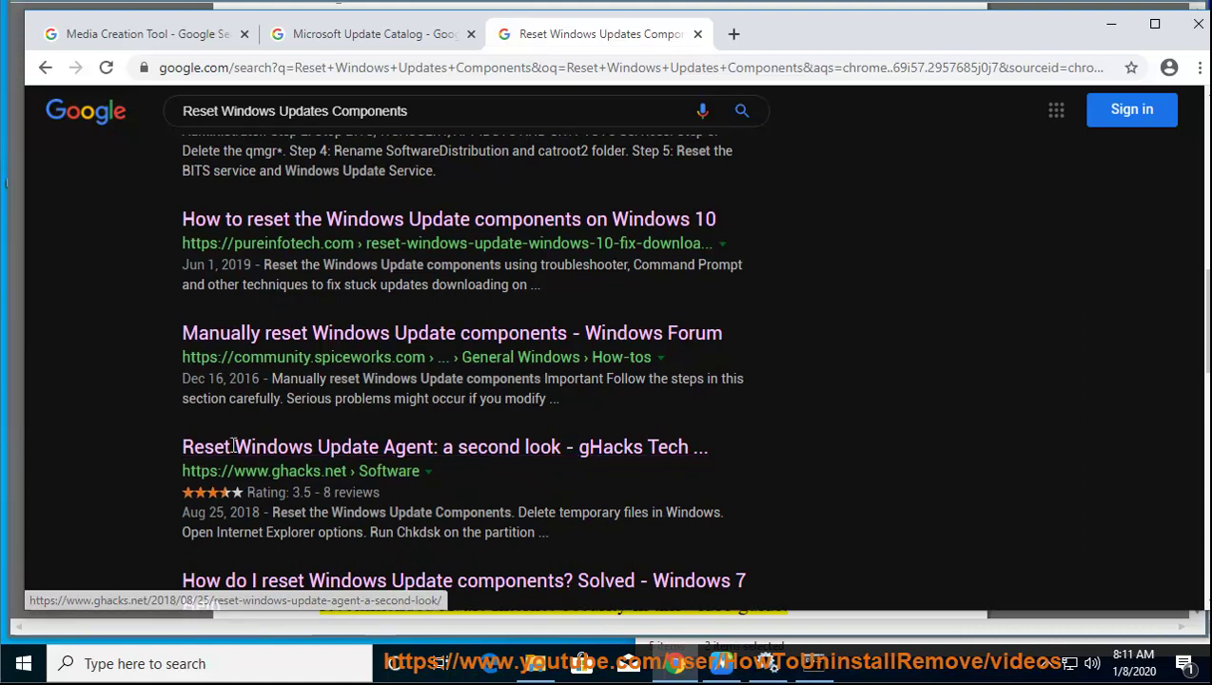
left_click_drag(183, 448, 435, 447)
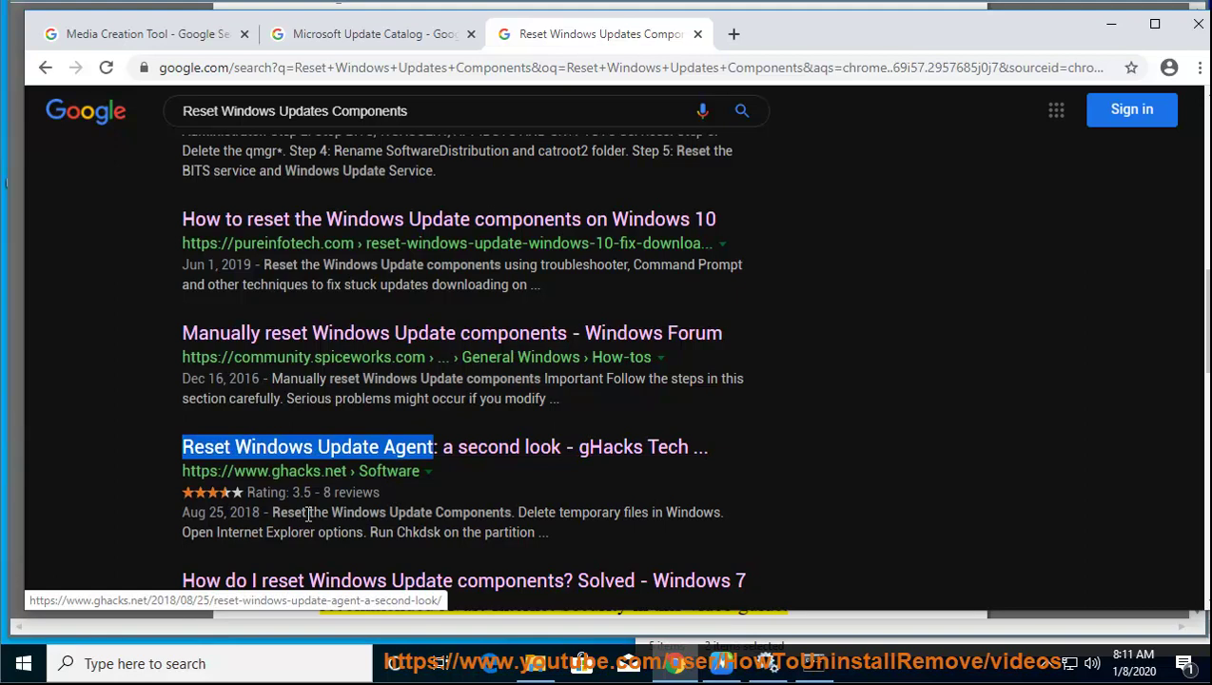
left_click(1110, 24)
left_click(748, 516)
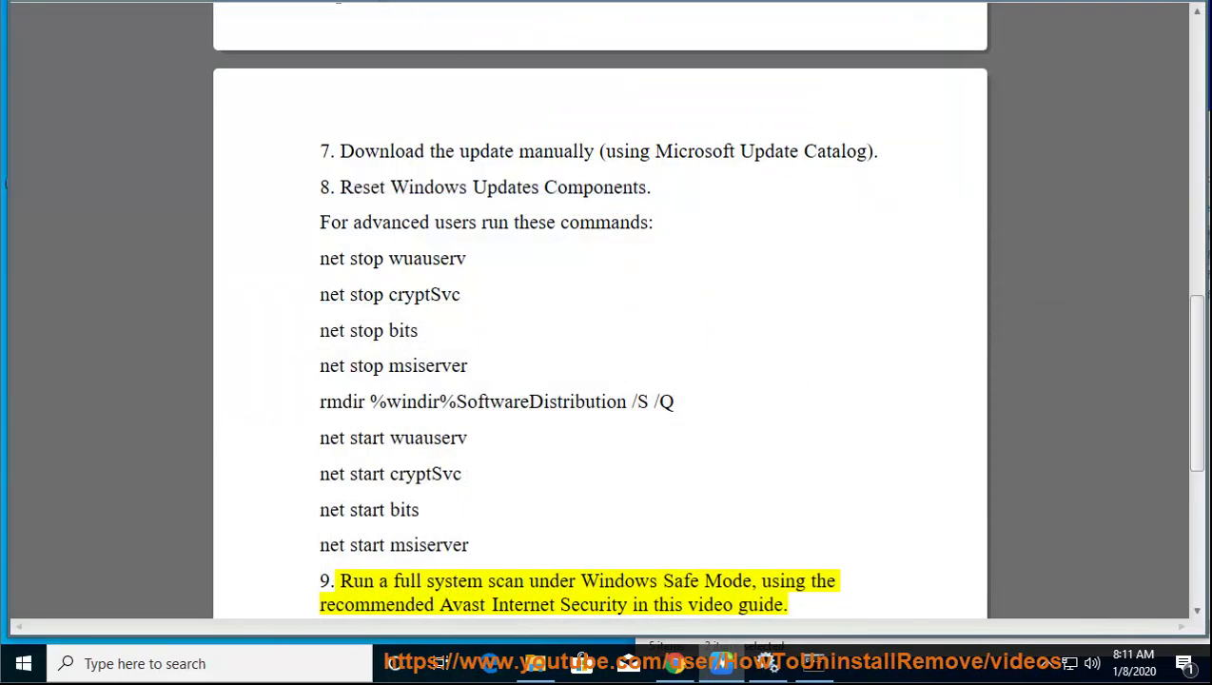